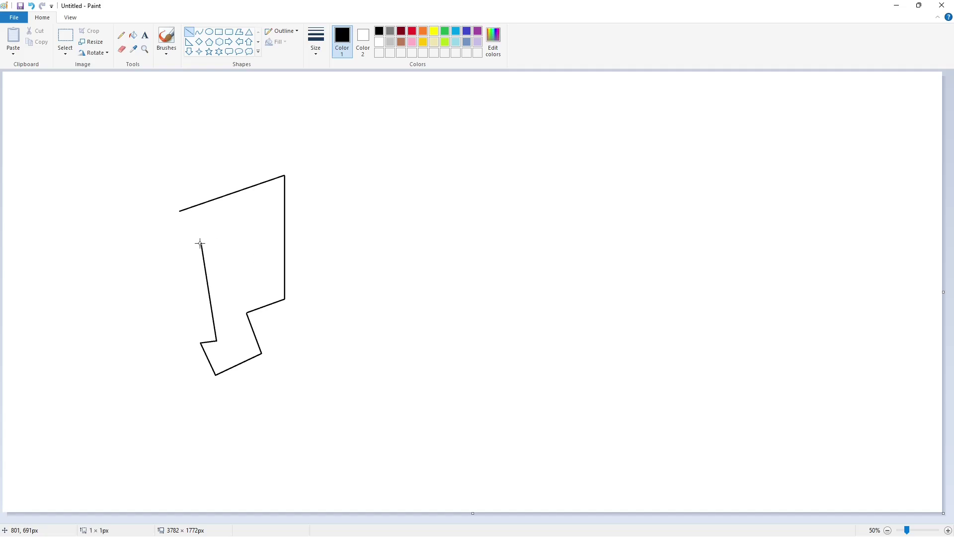
# - Complete the angular outline of the letter P, add its narrow tapered inner opening, and fill the letter body black
pyautogui.moveTo(202, 244); pyautogui.dragTo(179, 212)
pyautogui.click(392, 237)
pyautogui.moveTo(258, 233); pyautogui.dragTo(260, 232)
pyautogui.moveTo(238, 279); pyautogui.dragTo(236, 228)
pyautogui.click(252, 284)
pyautogui.moveTo(249, 279); pyautogui.dragTo(257, 225)
pyautogui.click(356, 243)
pyautogui.click(133, 36)
pyautogui.click(274, 217)
# - Straighten the edges of the black letter P by trimming them with white straight lines
pyautogui.click(947, 530)
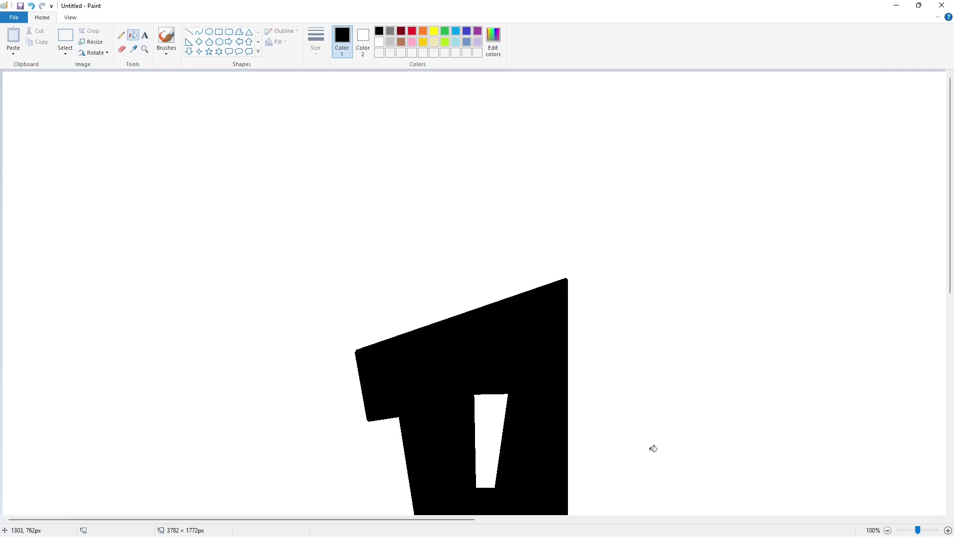
pyautogui.scroll(-3, 650, 447)
pyautogui.click(379, 42)
pyautogui.click(189, 31)
pyautogui.moveTo(354, 241); pyautogui.dragTo(609, 151)
pyautogui.scroll(-5, 666, 298)
pyautogui.hotkey('ctrl', 'pagedown')
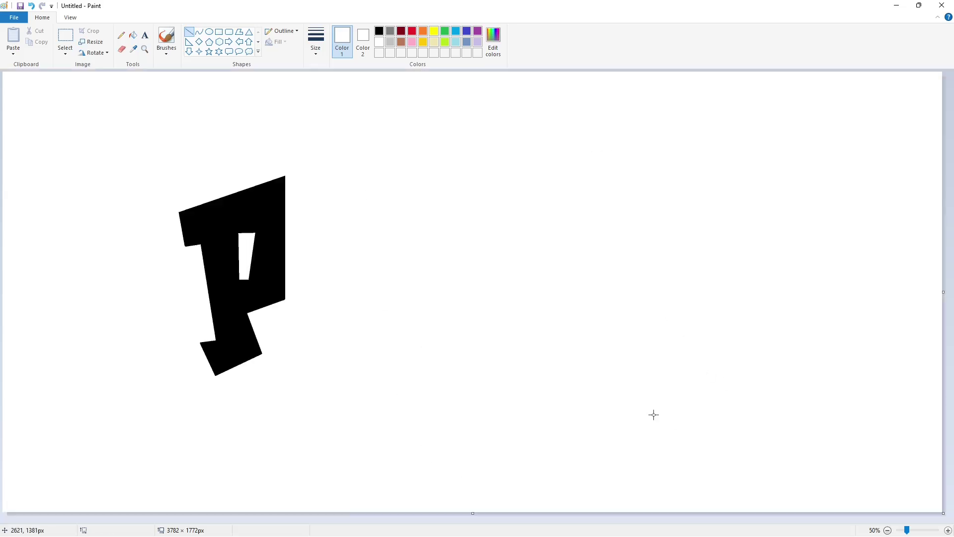
# - Draw the letter R beside the P with black straight lines, including slab feet, a diagonal leg and a four-sided inner opening
pyautogui.click(379, 30)
pyautogui.moveTo(292, 186)
pyautogui.mouseDown()
pyautogui.moveTo(400, 203)
pyautogui.moveTo(384, 285)
pyautogui.mouseUp()
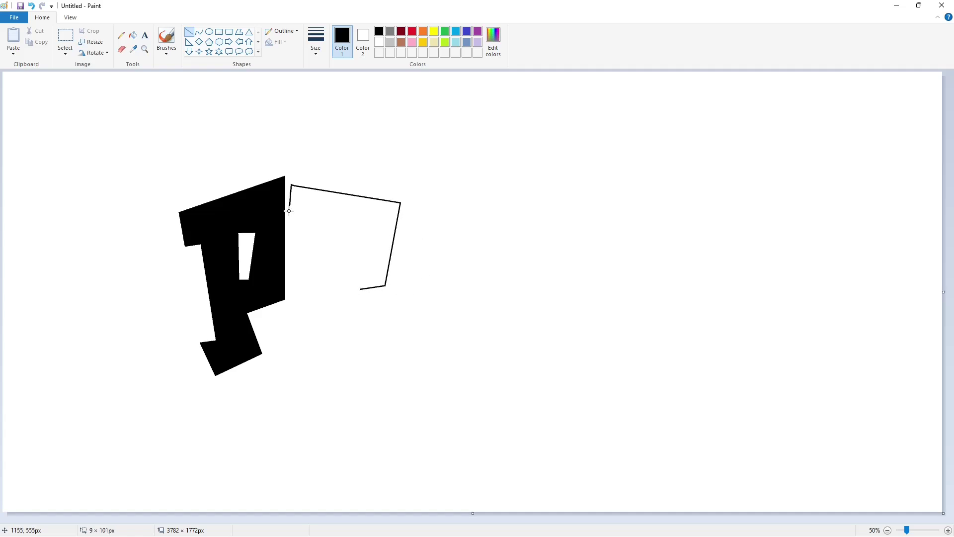
pyautogui.moveTo(289, 211)
pyautogui.mouseDown()
pyautogui.moveTo(315, 288)
pyautogui.moveTo(316, 307)
pyautogui.moveTo(300, 309)
pyautogui.moveTo(300, 323)
pyautogui.moveTo(341, 249)
pyautogui.moveTo(343, 310)
pyautogui.moveTo(386, 362)
pyautogui.moveTo(418, 339)
pyautogui.mouseUp()
pyautogui.click(332, 323)
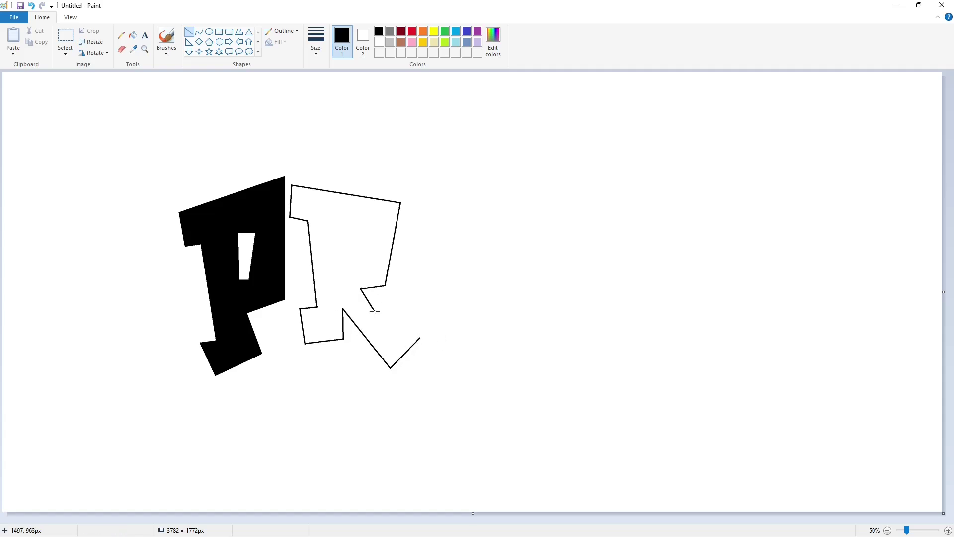
pyautogui.moveTo(374, 312); pyautogui.dragTo(397, 310)
pyautogui.moveTo(341, 229); pyautogui.dragTo(359, 231)
pyautogui.moveTo(345, 263); pyautogui.dragTo(339, 217)
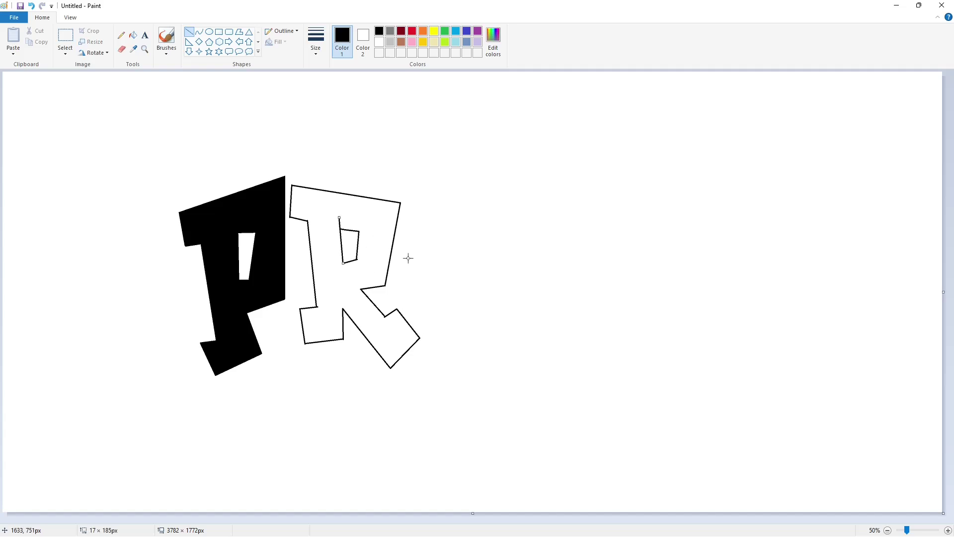
pyautogui.click(132, 35)
pyautogui.click(328, 209)
pyautogui.hotkey('ctrl', 'z')
# - Close the gap at the lower corner of the R's inner opening and fill the letter body black
pyautogui.click(925, 528)
pyautogui.moveTo(457, 519); pyautogui.dragTo(551, 519)
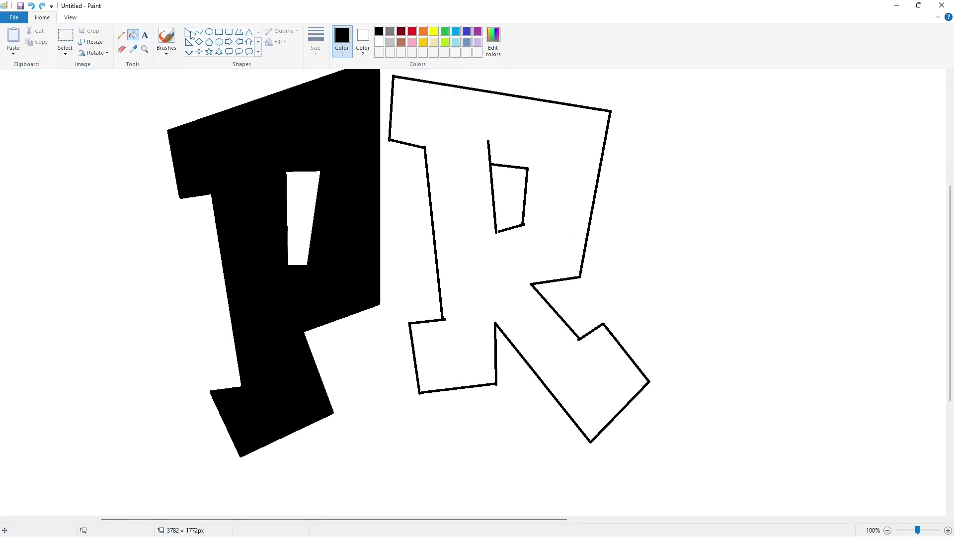
pyautogui.click(190, 32)
pyautogui.moveTo(492, 235); pyautogui.dragTo(502, 231)
pyautogui.click(133, 35)
pyautogui.click(447, 199)
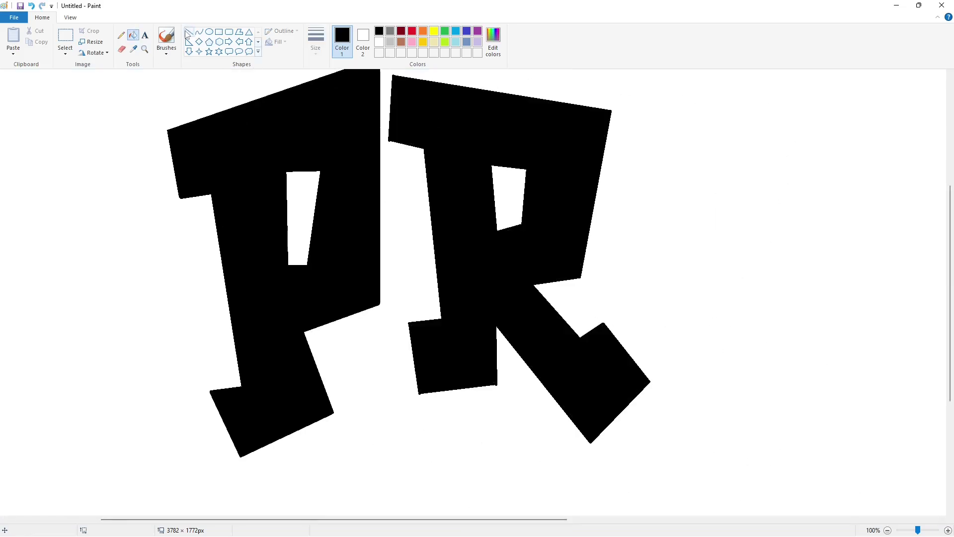
# - Trim the R's foot and upper serif corners clean with white straight lines
pyautogui.click(189, 32)
pyautogui.click(379, 42)
pyautogui.moveTo(491, 386); pyautogui.dragTo(510, 383)
pyautogui.click(513, 398)
pyautogui.moveTo(393, 145); pyautogui.dragTo(393, 146)
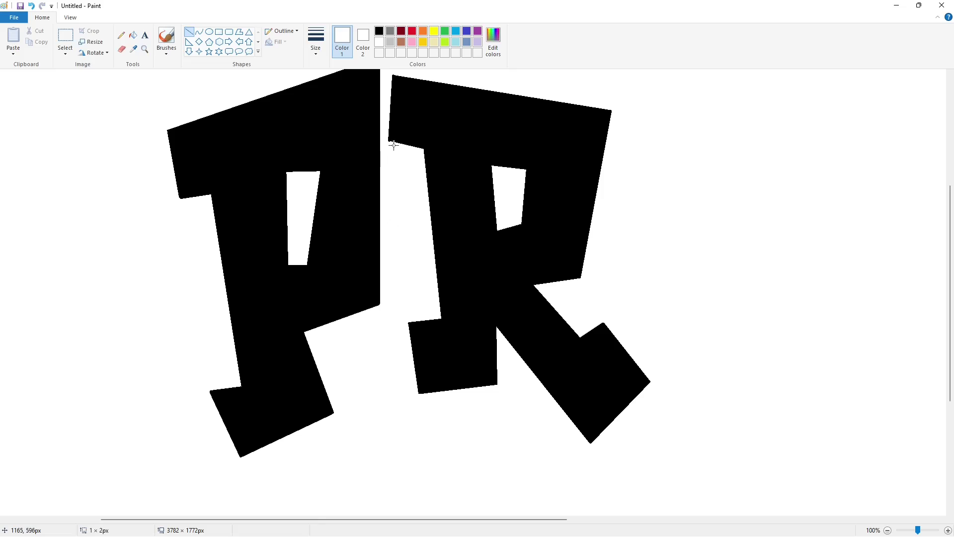
pyautogui.click(428, 125)
pyautogui.scroll(-1, 764, 397)
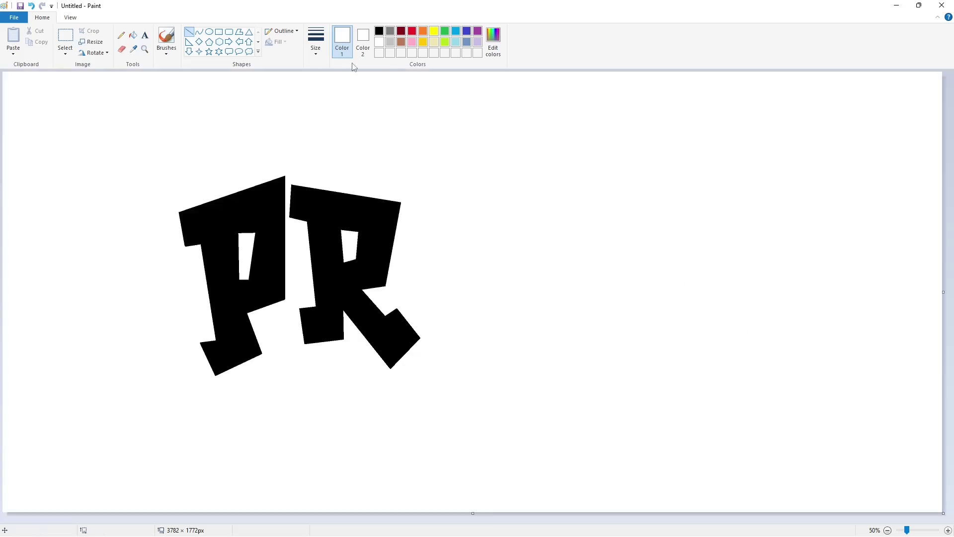
# - Draw an angular black outline of the letter O after the R, add a narrow slanted inner opening, and fill its body black
pyautogui.click(380, 31)
pyautogui.moveTo(411, 215)
pyautogui.mouseDown()
pyautogui.moveTo(445, 193)
pyautogui.moveTo(480, 211)
pyautogui.moveTo(494, 281)
pyautogui.moveTo(477, 343)
pyautogui.mouseUp()
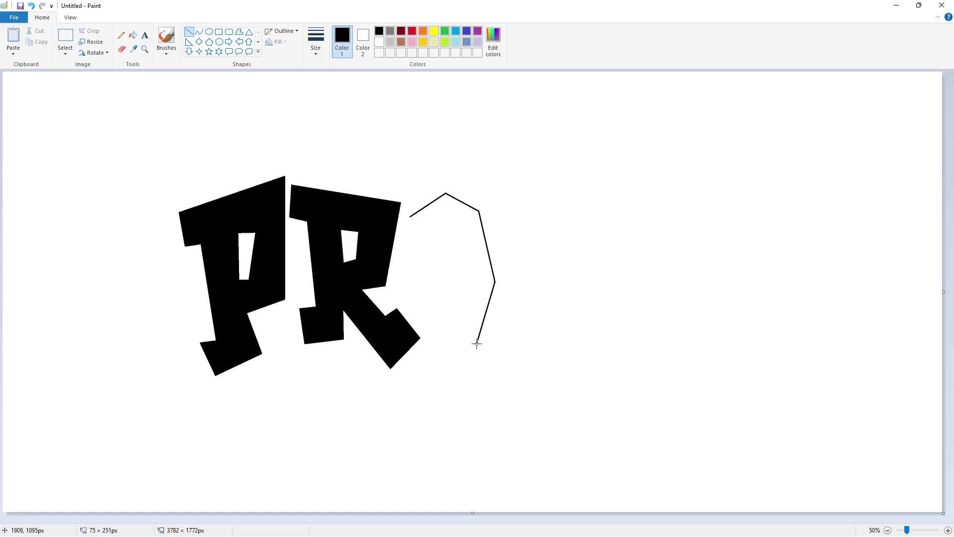
pyautogui.moveTo(410, 217)
pyautogui.mouseDown()
pyautogui.moveTo(422, 327)
pyautogui.moveTo(437, 348)
pyautogui.moveTo(477, 343)
pyautogui.mouseUp()
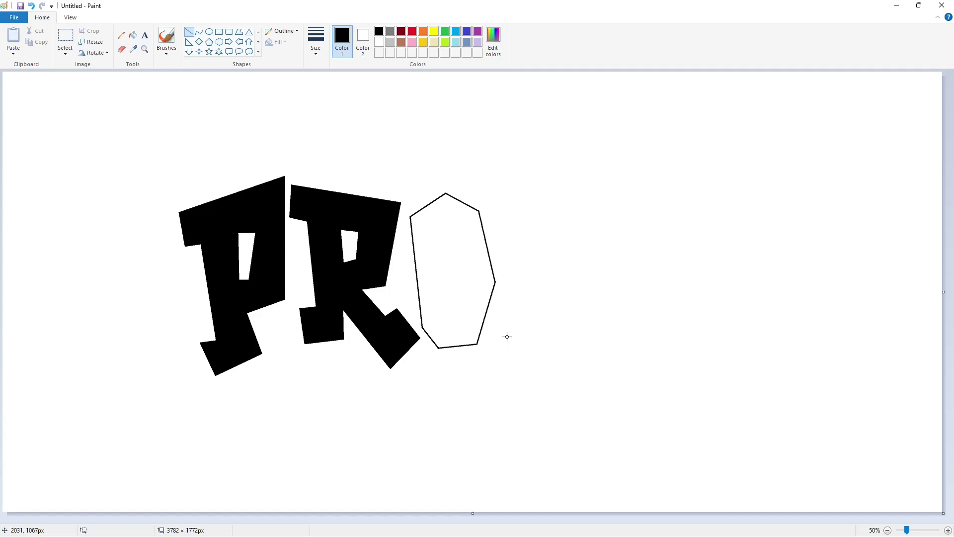
pyautogui.moveTo(449, 230)
pyautogui.mouseDown()
pyautogui.moveTo(444, 305)
pyautogui.moveTo(453, 315)
pyautogui.moveTo(456, 235)
pyautogui.moveTo(448, 230)
pyautogui.mouseUp()
pyautogui.click(132, 35)
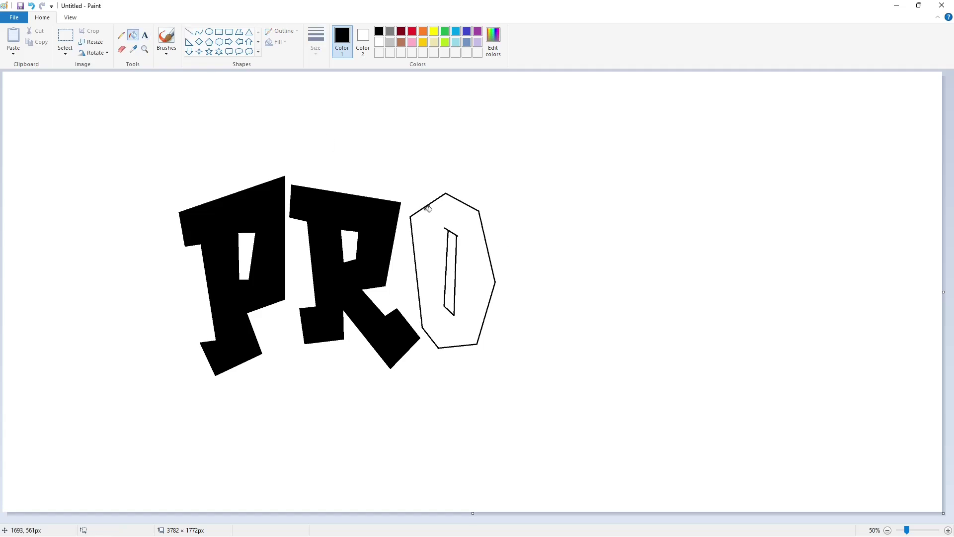
pyautogui.click(428, 274)
# - Trim the outer corners of the letter O sharp with white straight lines
pyautogui.click(947, 530)
pyautogui.moveTo(461, 519); pyautogui.dragTo(698, 519)
pyautogui.click(189, 31)
pyautogui.click(379, 41)
pyautogui.moveTo(514, 247); pyautogui.dragTo(520, 288)
pyautogui.click(599, 276)
pyautogui.moveTo(403, 404); pyautogui.dragTo(388, 404)
pyautogui.click(600, 358)
pyautogui.scroll(2, 805, 473)
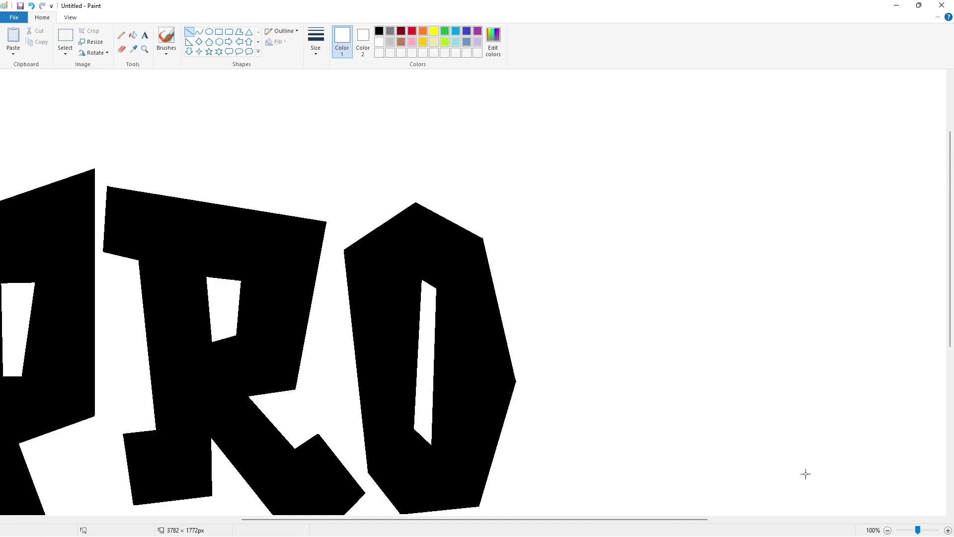
# - Draw an angular letter U after the O with black straight lines, give it a narrow tapered notch, and fill it black
pyautogui.click(888, 530)
pyautogui.click(379, 31)
pyautogui.moveTo(508, 209)
pyautogui.mouseDown()
pyautogui.moveTo(500, 334)
pyautogui.moveTo(539, 221)
pyautogui.moveTo(542, 316)
pyautogui.moveTo(547, 196)
pyautogui.moveTo(577, 203)
pyautogui.moveTo(574, 356)
pyautogui.moveTo(528, 353)
pyautogui.mouseUp()
pyautogui.click(948, 530)
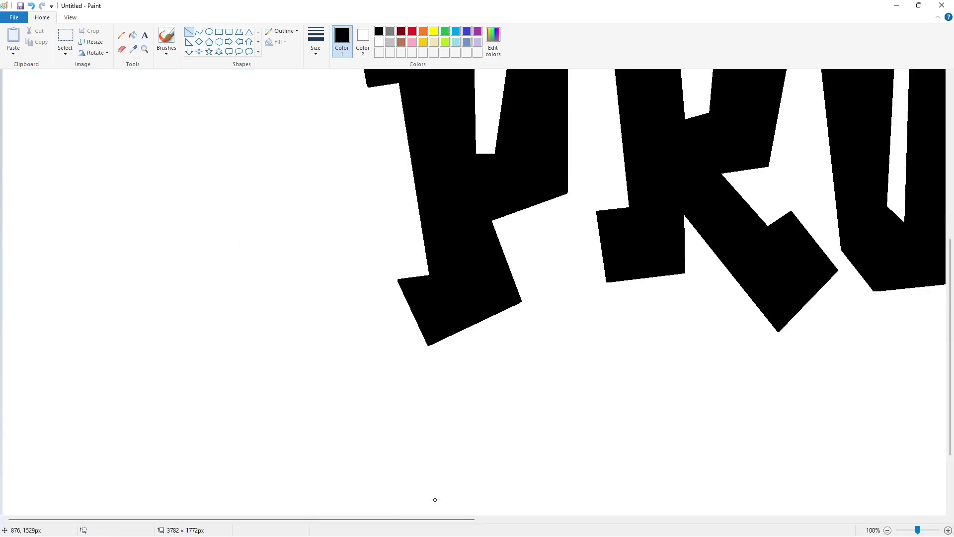
pyautogui.moveTo(435, 519); pyautogui.dragTo(647, 519)
pyautogui.moveTo(571, 261); pyautogui.dragTo(606, 311)
pyautogui.scroll(2, 572, 278)
pyautogui.click(133, 35)
pyautogui.click(696, 319)
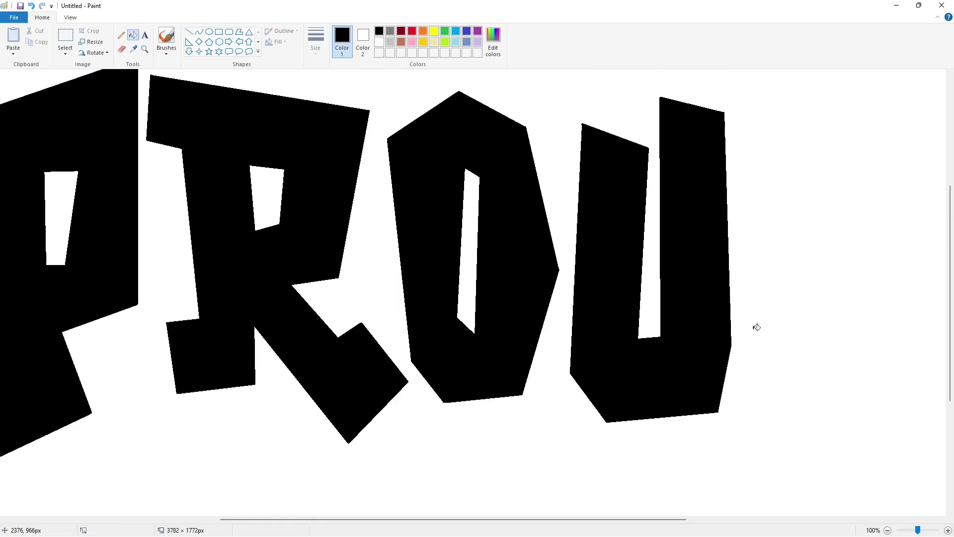
# - Draw the outer outline of a slab-serif letter D after the U with black straight lines
pyautogui.click(888, 530)
pyautogui.click(189, 31)
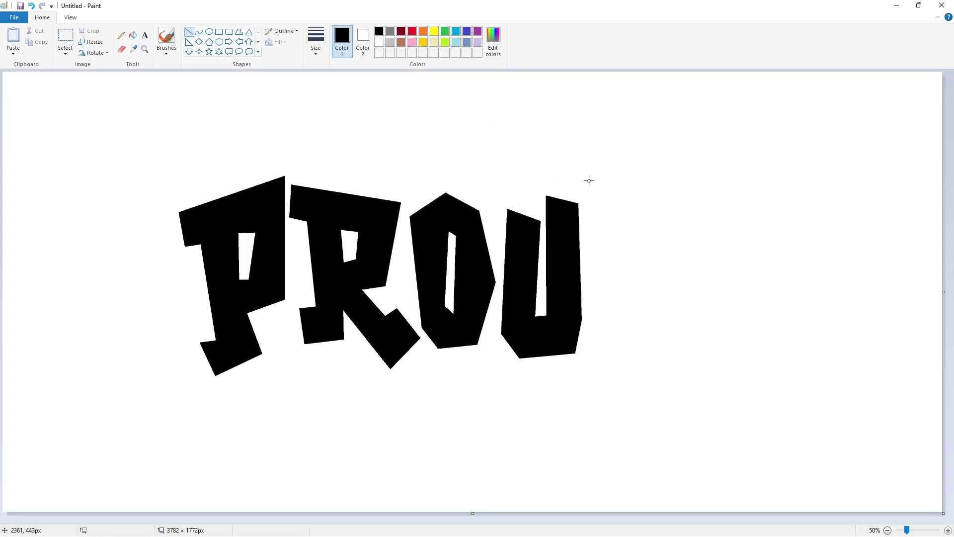
pyautogui.moveTo(589, 181)
pyautogui.mouseDown()
pyautogui.moveTo(691, 190)
pyautogui.moveTo(707, 282)
pyautogui.moveTo(673, 366)
pyautogui.mouseUp()
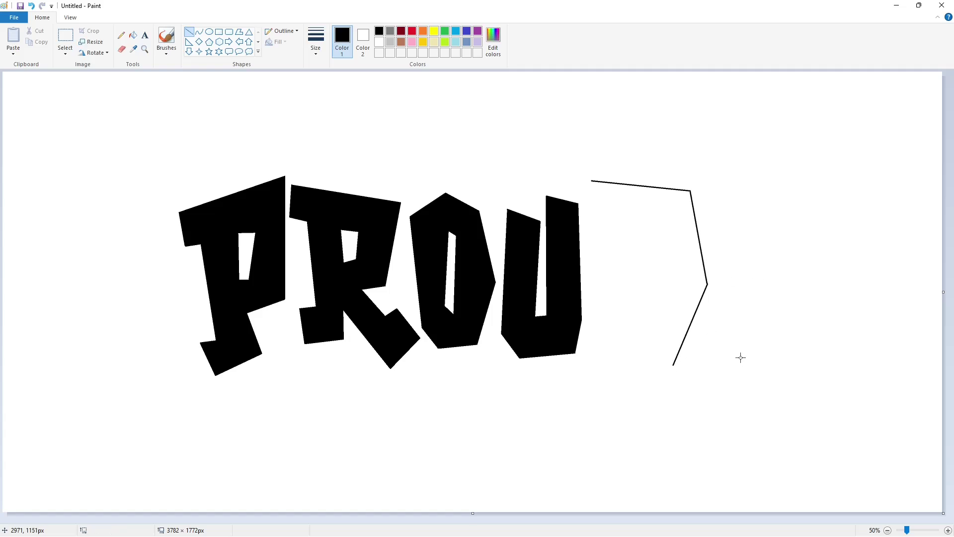
pyautogui.moveTo(592, 180)
pyautogui.mouseDown()
pyautogui.moveTo(593, 228)
pyautogui.moveTo(610, 230)
pyautogui.mouseUp()
pyautogui.moveTo(673, 365); pyautogui.dragTo(591, 343)
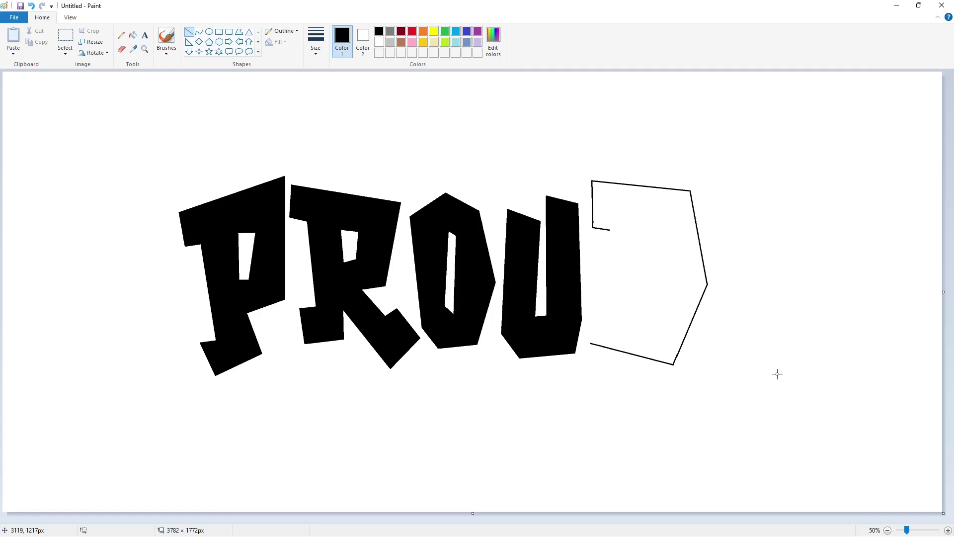
pyautogui.moveTo(610, 230)
pyautogui.mouseDown()
pyautogui.moveTo(617, 313)
pyautogui.moveTo(590, 315)
pyautogui.mouseUp()
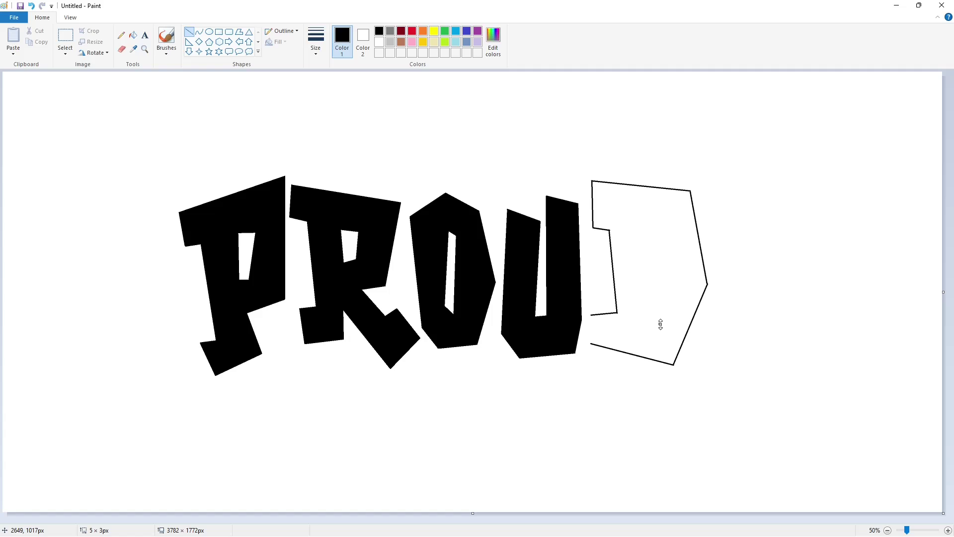
pyautogui.hotkey('ctrl', 'z')
pyautogui.moveTo(591, 315); pyautogui.dragTo(590, 343)
# - Draw a five-sided inner opening in the letter D and fill the letter body black
pyautogui.moveTo(641, 234)
pyautogui.mouseDown()
pyautogui.moveTo(640, 315)
pyautogui.moveTo(642, 233)
pyautogui.moveTo(659, 233)
pyautogui.mouseUp()
pyautogui.moveTo(659, 233); pyautogui.dragTo(639, 314)
pyautogui.click(134, 35)
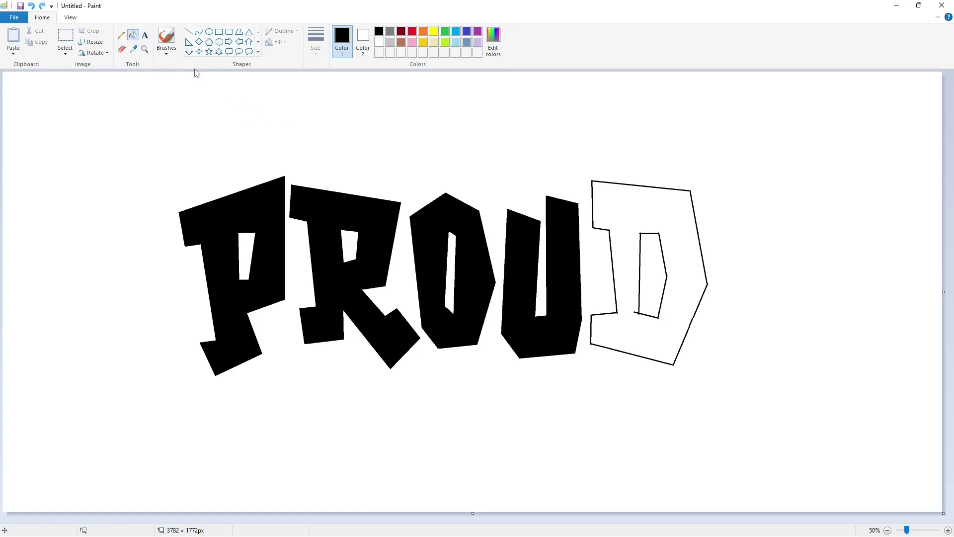
pyautogui.click(666, 331)
# - Trim the D's pointed side and its serif corners sharp with white straight lines
pyautogui.click(948, 530)
pyautogui.moveTo(466, 519); pyautogui.dragTo(760, 519)
pyautogui.click(189, 32)
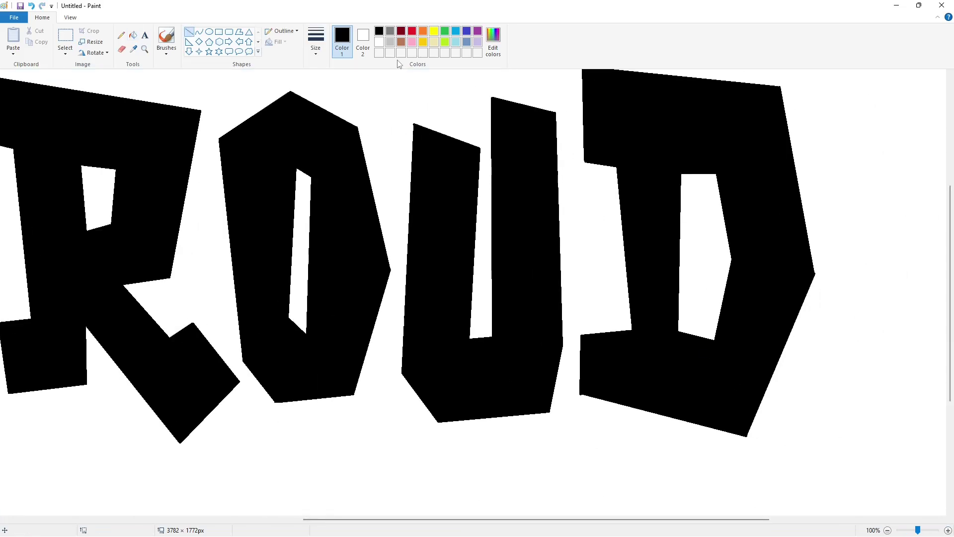
pyautogui.click(379, 41)
pyautogui.moveTo(813, 253); pyautogui.dragTo(822, 300)
pyautogui.moveTo(584, 401); pyautogui.dragTo(573, 392)
pyautogui.scroll(2, 830, 371)
pyautogui.scroll(-1, 726, 284)
pyautogui.moveTo(580, 185); pyautogui.dragTo(580, 154)
pyautogui.click(781, 169)
pyautogui.click(887, 529)
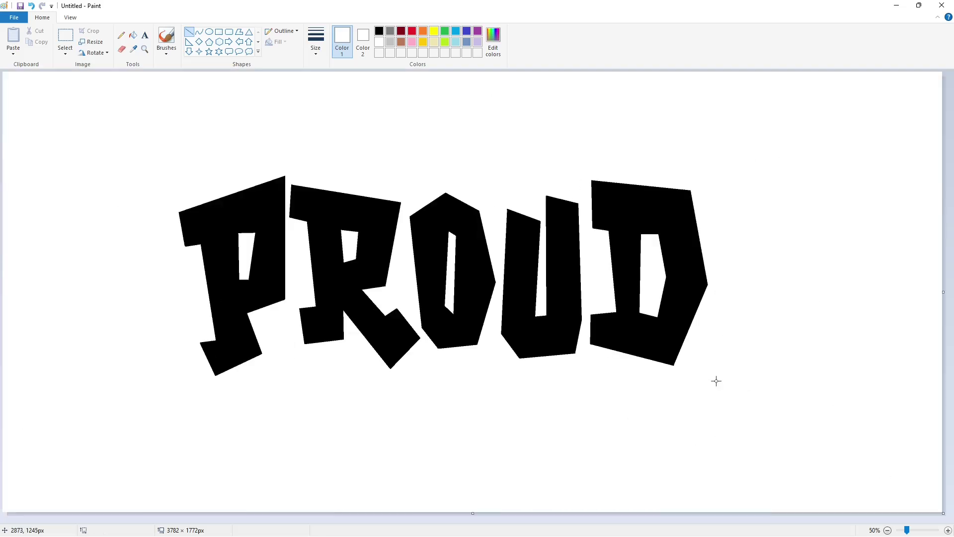
# - Start a thicker black polygon border offset around the word, running from the P's upper peak down its outer side and beneath its foot
pyautogui.click(379, 31)
pyautogui.click(315, 42)
pyautogui.click(320, 127)
pyautogui.click(239, 31)
pyautogui.moveTo(297, 154); pyautogui.dragTo(162, 201)
pyautogui.click(174, 260)
pyautogui.click(200, 327)
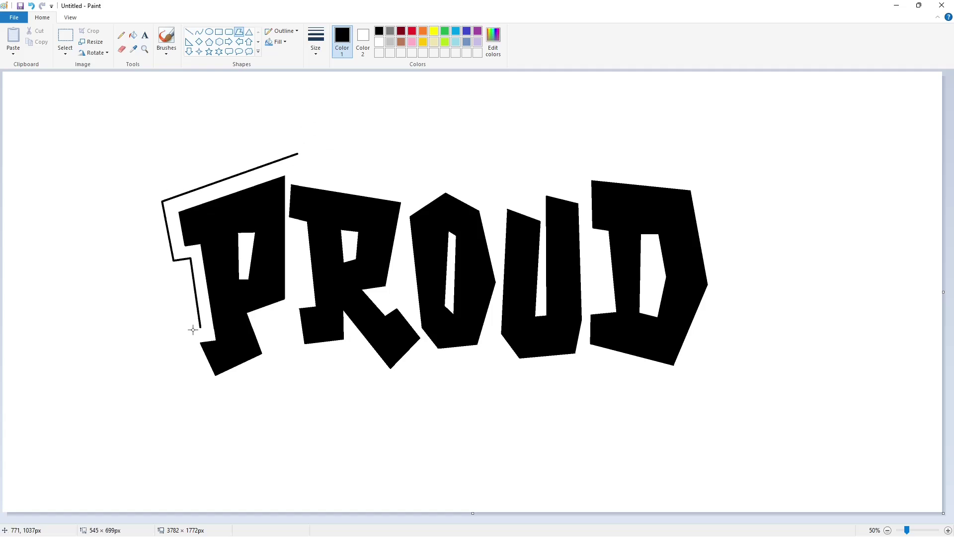
pyautogui.click(209, 393)
pyautogui.click(281, 361)
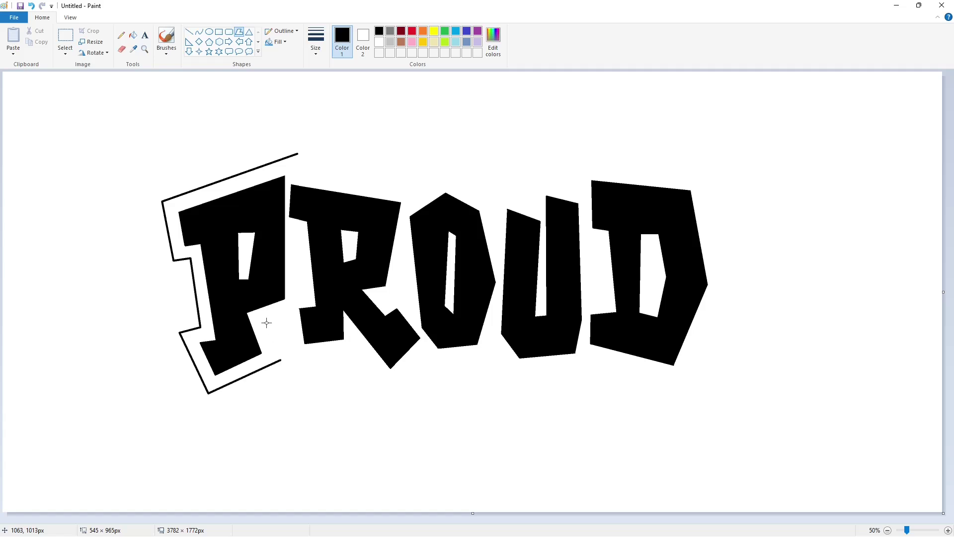
# - Continue the polygon border beneath the word, following the undersides of the R, O and U with notches between the letters
pyautogui.click(265, 321)
pyautogui.click(292, 358)
pyautogui.click(358, 352)
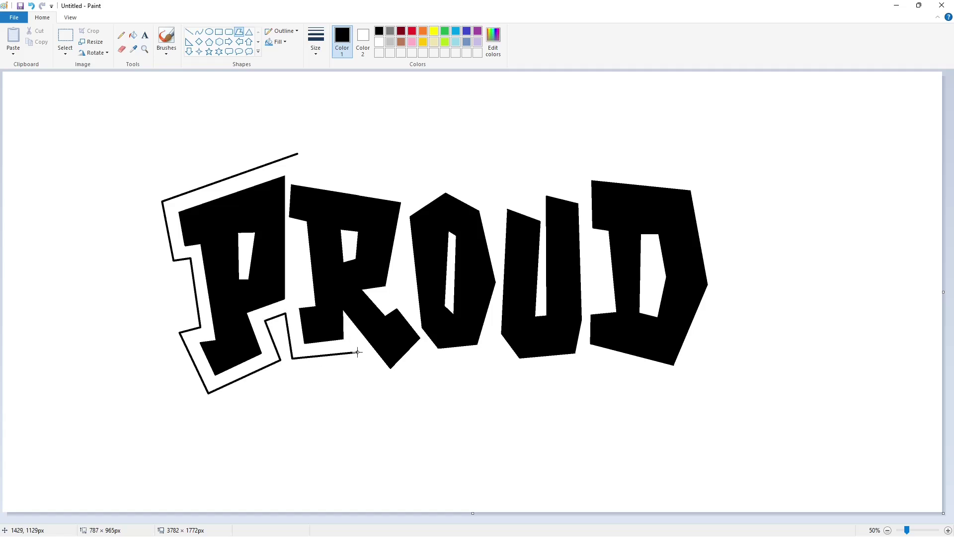
pyautogui.click(390, 389)
pyautogui.click(426, 353)
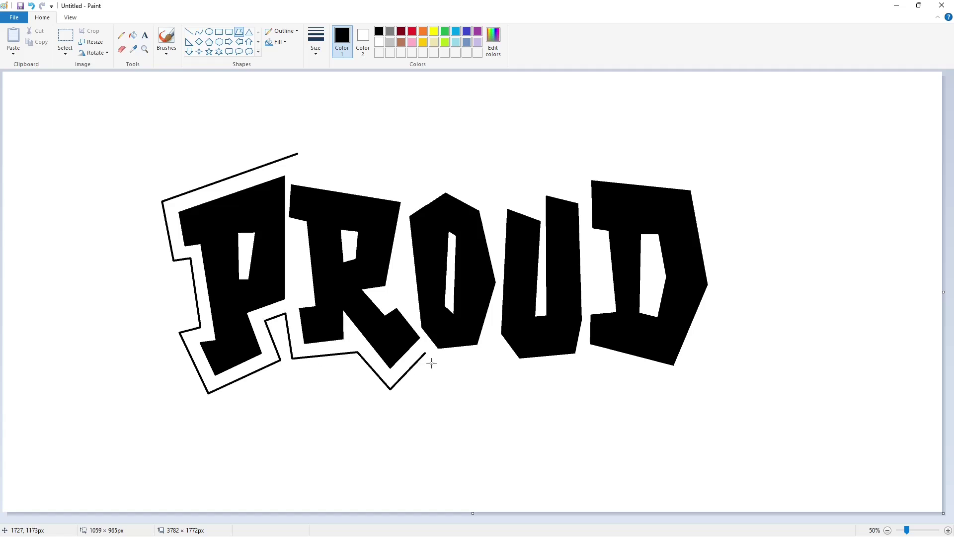
pyautogui.click(486, 358)
pyautogui.click(513, 373)
pyautogui.click(588, 364)
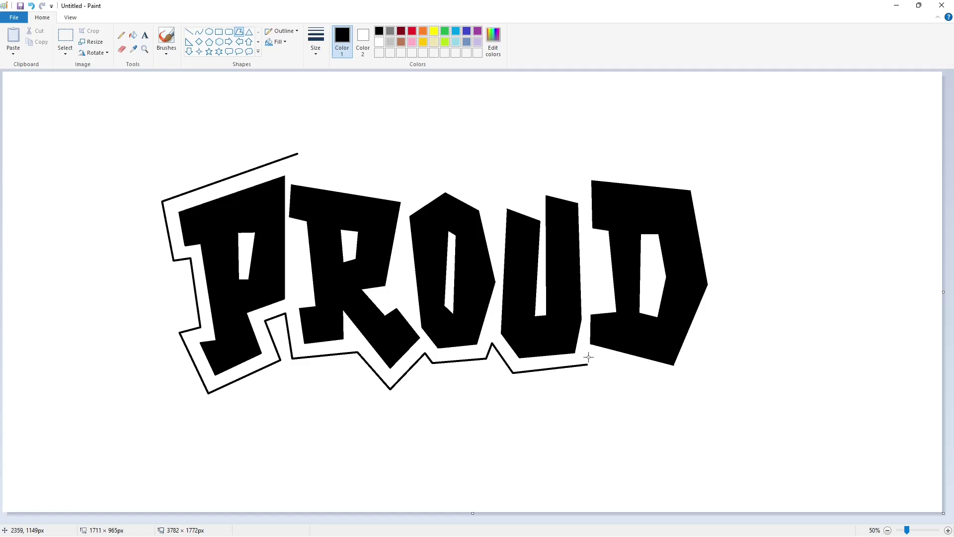
# - Carry the polygon border around the D and back above the word, closing it at the P's peak at about 2255 × 965 px
pyautogui.click(681, 380)
pyautogui.click(722, 284)
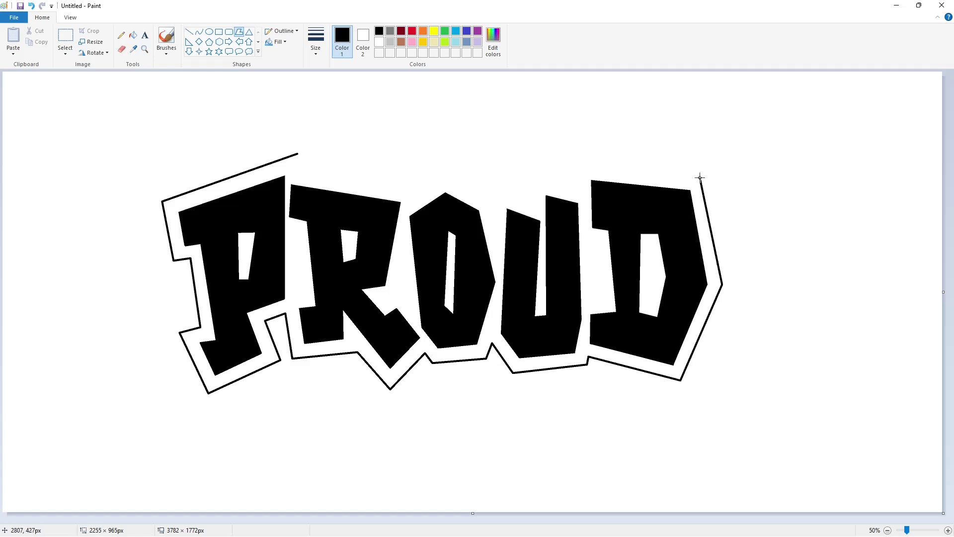
pyautogui.click(578, 166)
pyautogui.click(577, 189)
pyautogui.click(531, 176)
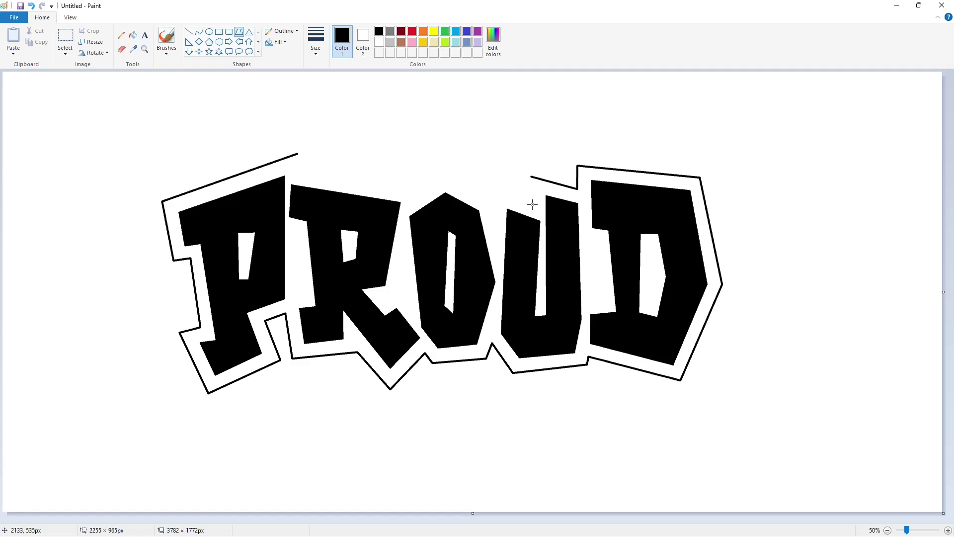
pyautogui.click(492, 191)
pyautogui.click(445, 175)
pyautogui.doubleClick(298, 172)
pyautogui.click(845, 451)
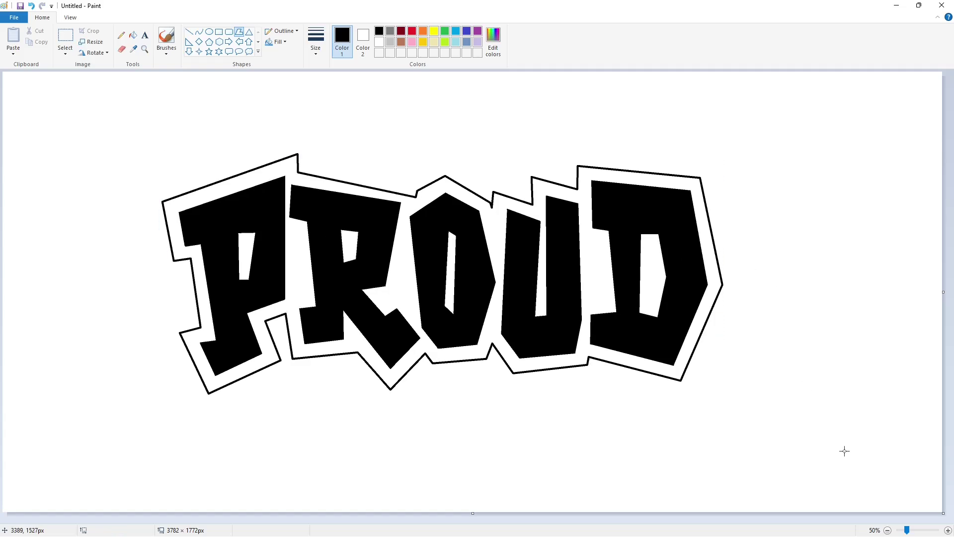
# - Erase the border section above the R and up to the O's peak using white lines and a white fill
pyautogui.click(948, 531)
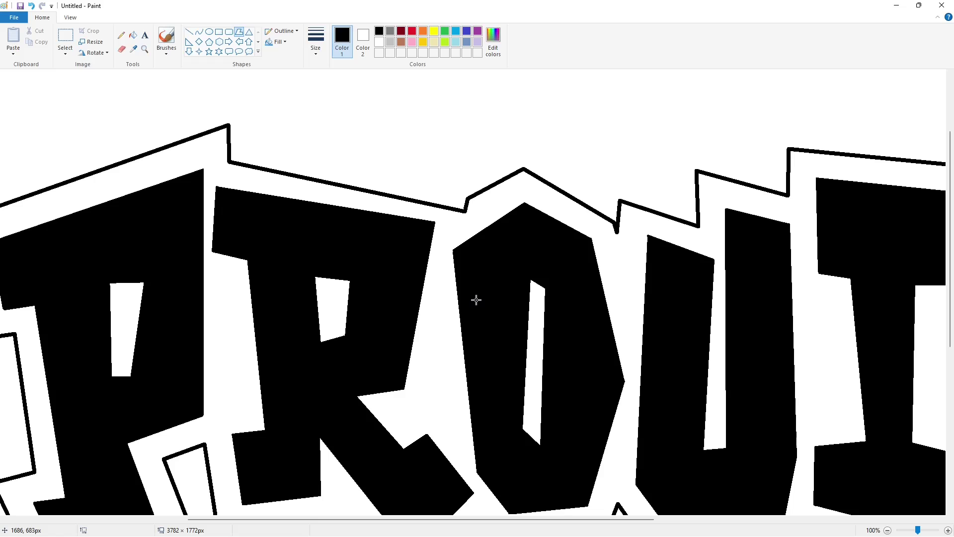
pyautogui.click(120, 51)
pyautogui.click(191, 35)
pyautogui.click(378, 41)
pyautogui.moveTo(233, 172); pyautogui.dragTo(234, 162)
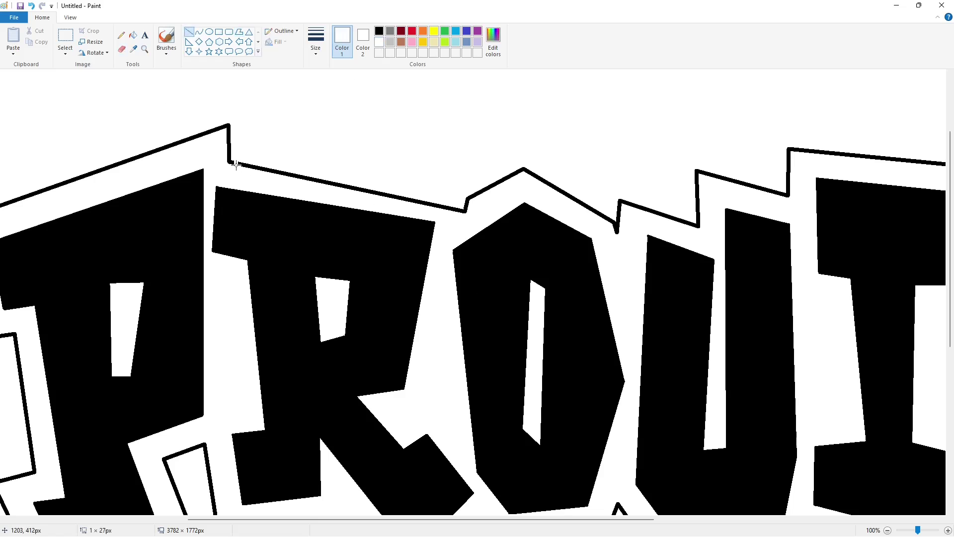
pyautogui.click(322, 136)
pyautogui.click(135, 35)
pyautogui.click(348, 187)
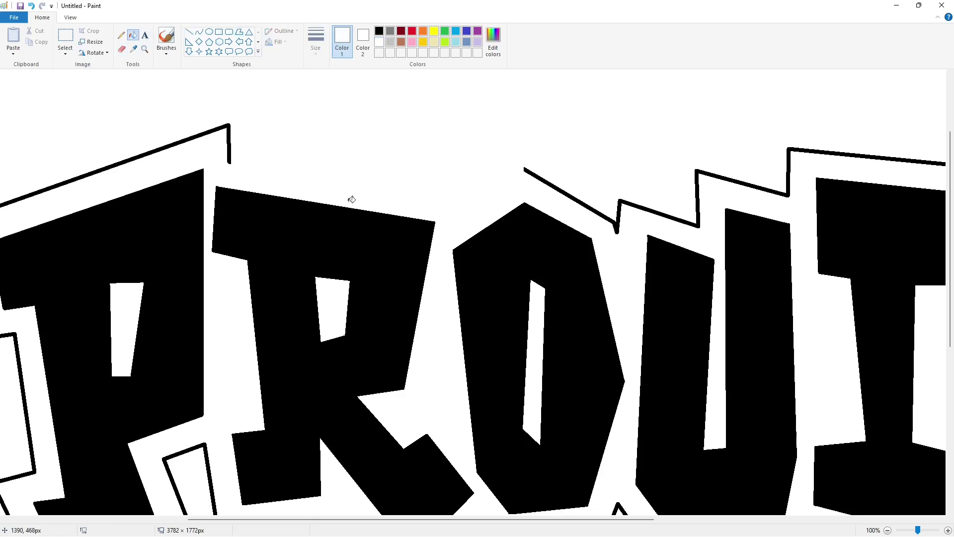
# - Redraw the missing border section in black from the O's peak across the top of the R to the P's corner
pyautogui.click(888, 531)
pyautogui.click(188, 32)
pyautogui.click(378, 30)
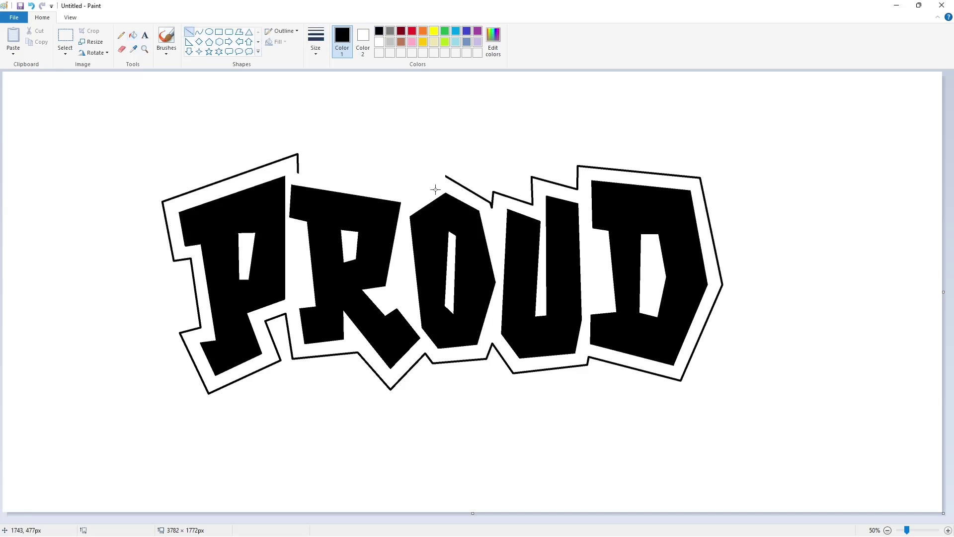
pyautogui.moveTo(445, 175)
pyautogui.mouseDown()
pyautogui.moveTo(414, 197)
pyautogui.moveTo(299, 173)
pyautogui.mouseUp()
pyautogui.click(683, 352)
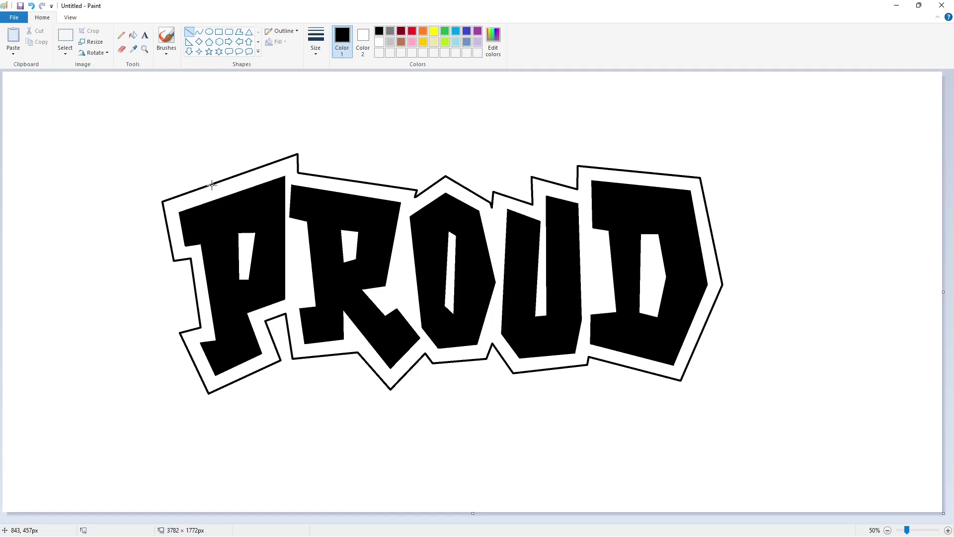
# - Copy the bordered word PROUD, widen the canvas to 7136 px, and paste a spare copy in the added blank area
pyautogui.click(65, 37)
pyautogui.moveTo(44, 81); pyautogui.dragTo(808, 462)
pyautogui.hotkey('ctrl', 'c')
pyautogui.click(848, 407)
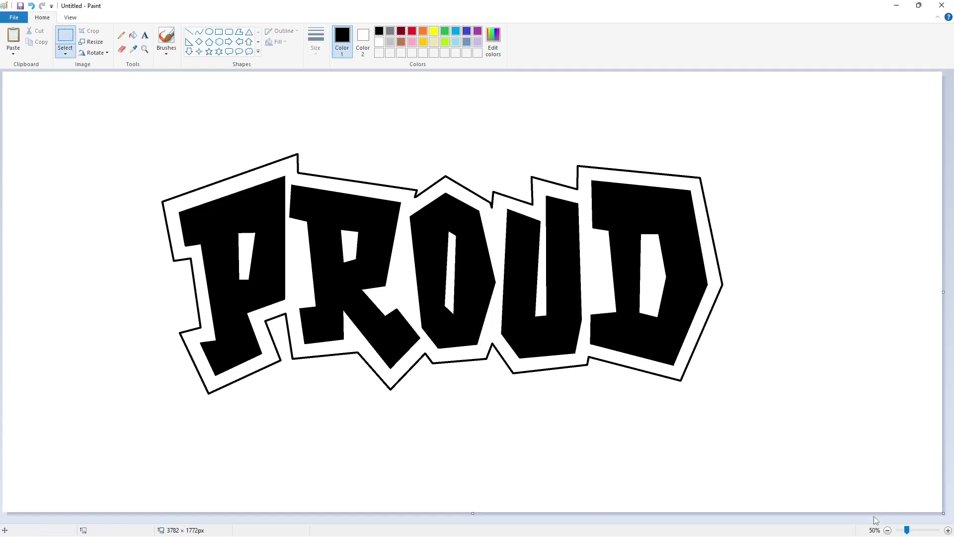
pyautogui.click(887, 530)
pyautogui.moveTo(473, 182); pyautogui.dragTo(890, 191)
pyautogui.scroll(1, 845, 224)
pyautogui.hotkey('ctrl', 'v')
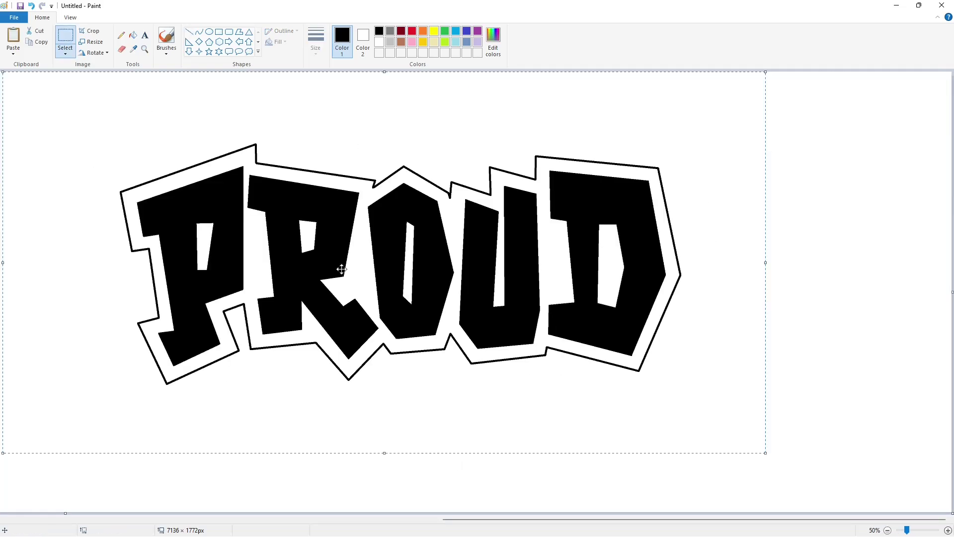
pyautogui.hscroll(-10, 342, 269)
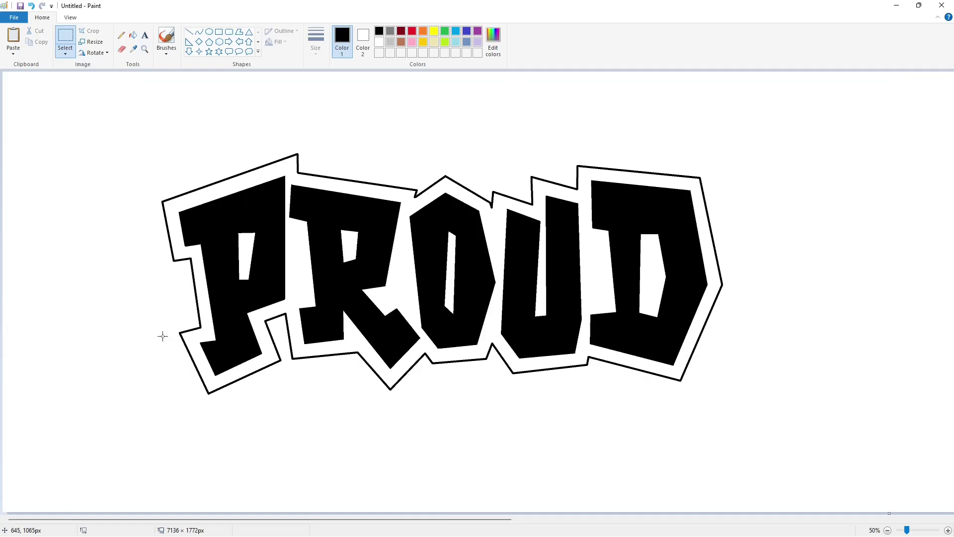
# - Fill the original word's border band and letter counters with black, then recolor the whole silhouette purple
pyautogui.click(133, 34)
pyautogui.click(314, 184)
pyautogui.click(247, 253)
pyautogui.click(351, 245)
pyautogui.click(450, 274)
pyautogui.click(652, 273)
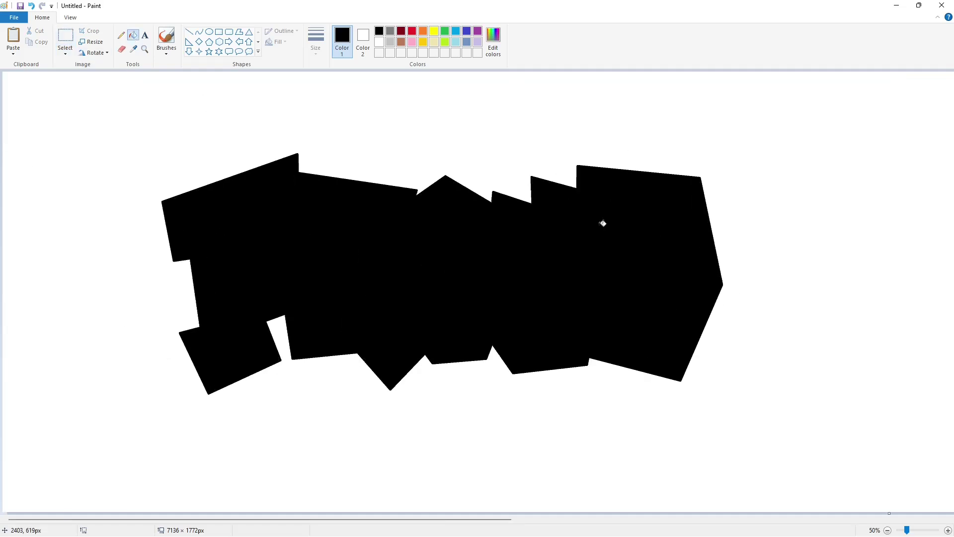
pyautogui.click(478, 31)
pyautogui.click(451, 237)
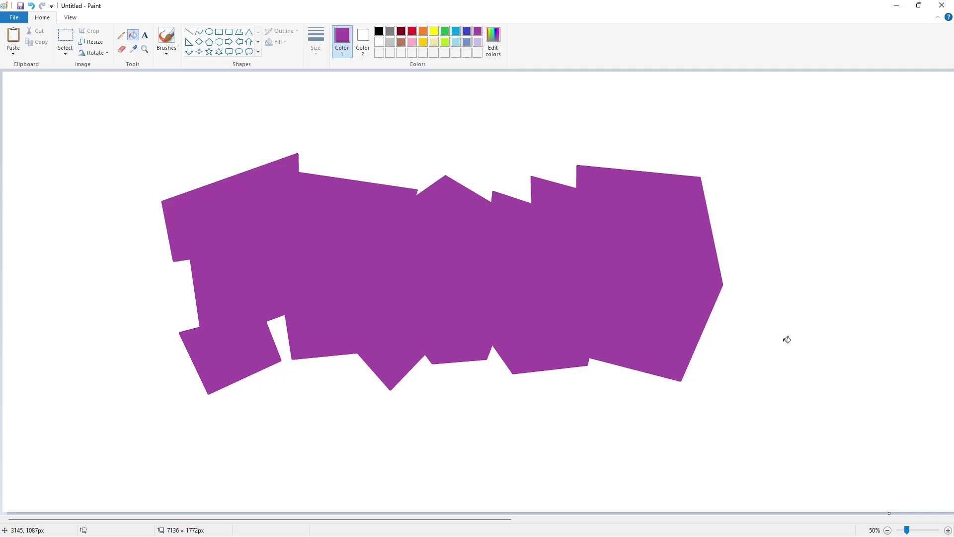
# - Paste the bordered word over the purple silhouette, offset up and to the left so the purple forms a drop shadow
pyautogui.hotkey('ctrl', 'v')
pyautogui.moveTo(444, 294)
pyautogui.mouseDown()
pyautogui.moveTo(423, 285)
pyautogui.moveTo(441, 275)
pyautogui.moveTo(436, 291)
pyautogui.mouseUp()
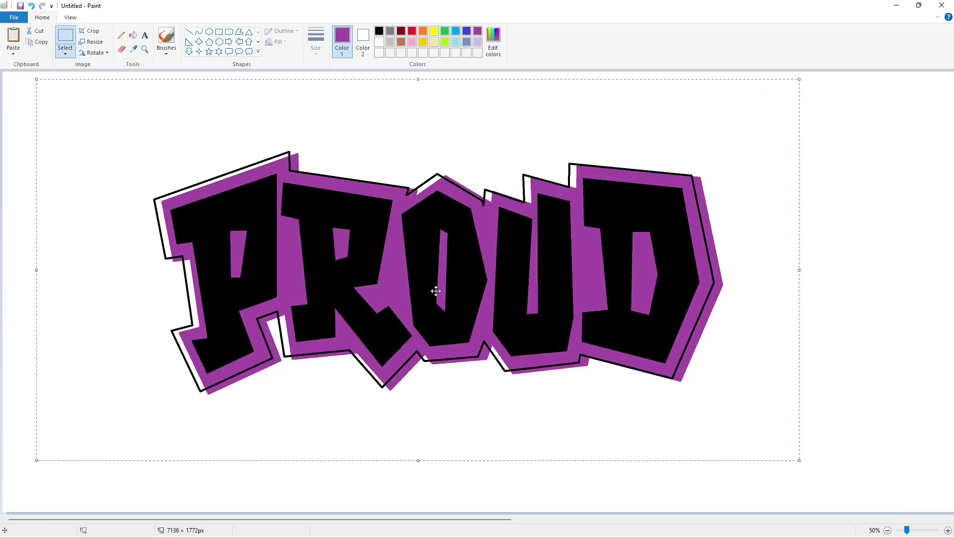
pyautogui.press('Up')
pyautogui.press('Up')
pyautogui.press('Up')
pyautogui.press('Up')
pyautogui.press('Up')
pyautogui.press('Up')
pyautogui.press('Up')
pyautogui.press('Up')
pyautogui.press('Up')
pyautogui.press('Up')
pyautogui.press('Up')
pyautogui.press('Up')
pyautogui.press('Up')
pyautogui.press('Up')
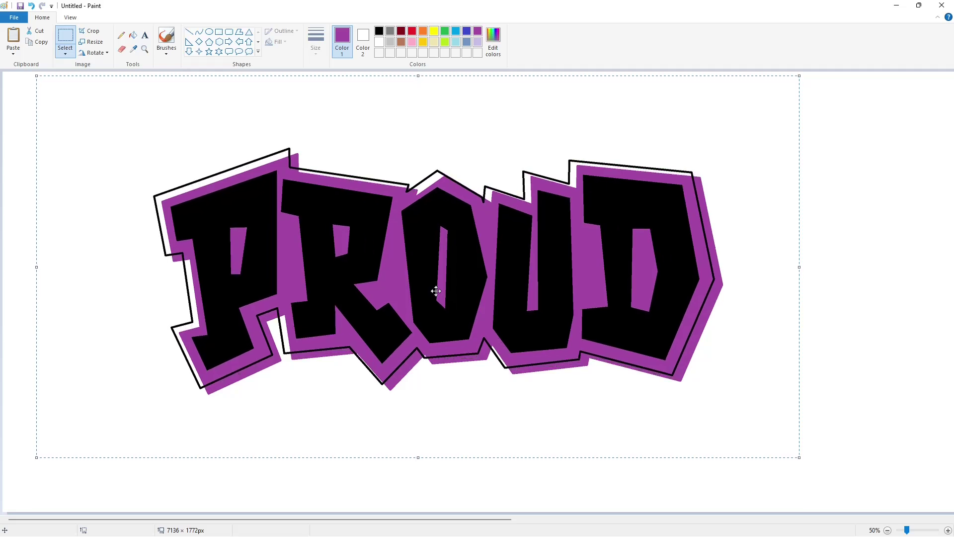
pyautogui.press('Up')
pyautogui.press('Up')
pyautogui.press('Up')
pyautogui.press('Up')
pyautogui.click(835, 331)
pyautogui.hscroll(5, 232, 108)
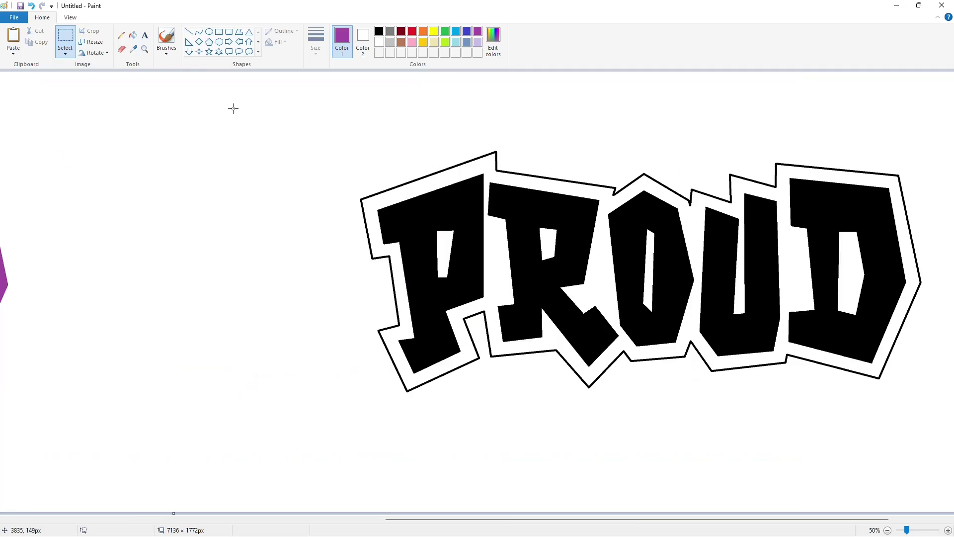
# - Cut the layered artwork, clear the area beneath with white, and paste it back slightly lower and further right
pyautogui.hscroll(-5, 311, 191)
pyautogui.moveTo(66, 89); pyautogui.dragTo(831, 458)
pyautogui.hotkey('ctrl', 'z')
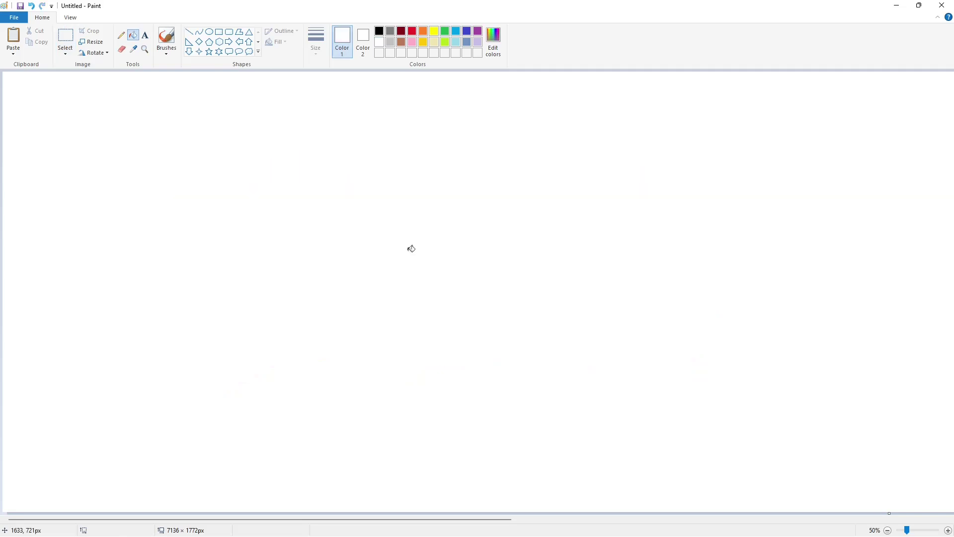
pyautogui.press('Left')
pyautogui.press('Left')
pyautogui.press('Left')
pyautogui.press('Left')
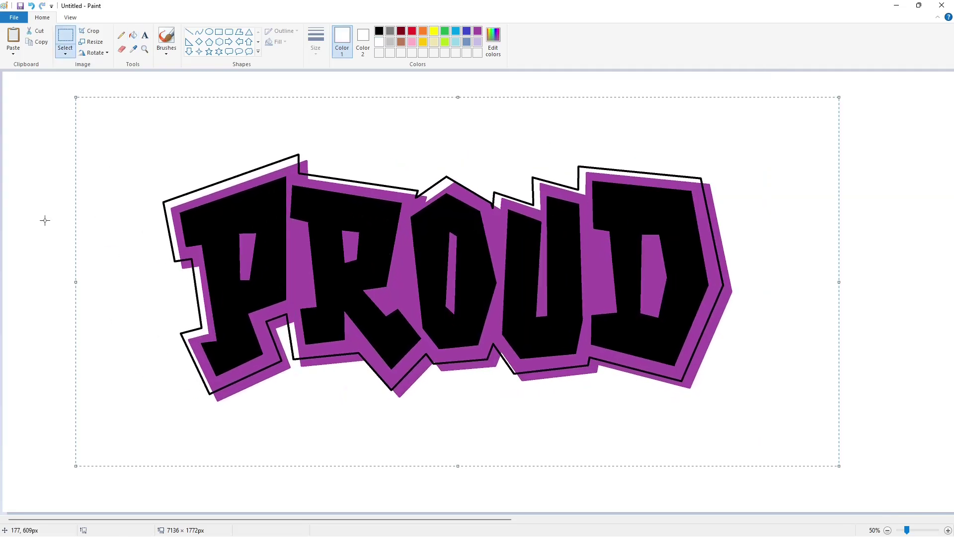
pyautogui.click(41, 211)
# - Fill the border band and the counters of D, O, R and P with white
pyautogui.click(133, 35)
pyautogui.click(296, 254)
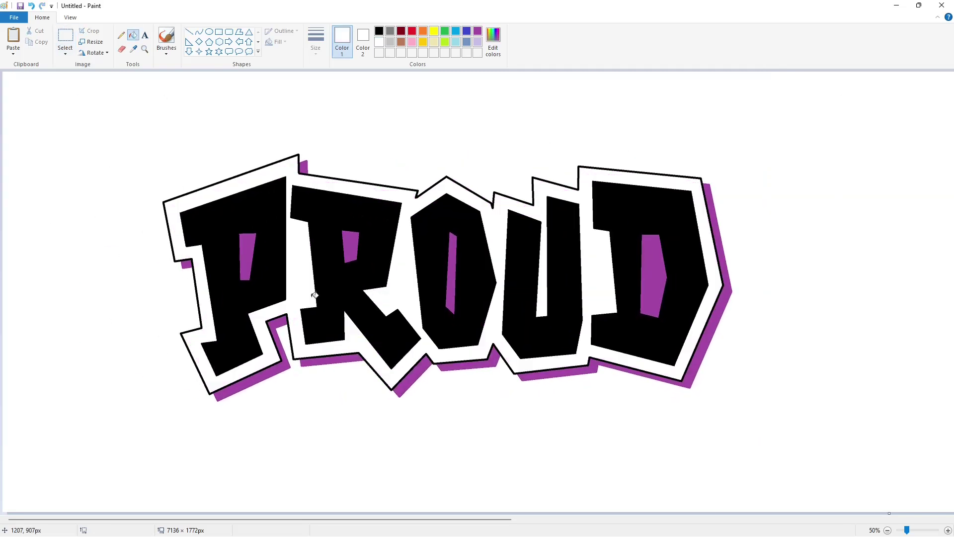
pyautogui.click(654, 276)
pyautogui.click(449, 271)
pyautogui.click(350, 246)
pyautogui.click(244, 254)
pyautogui.click(478, 31)
pyautogui.click(508, 200)
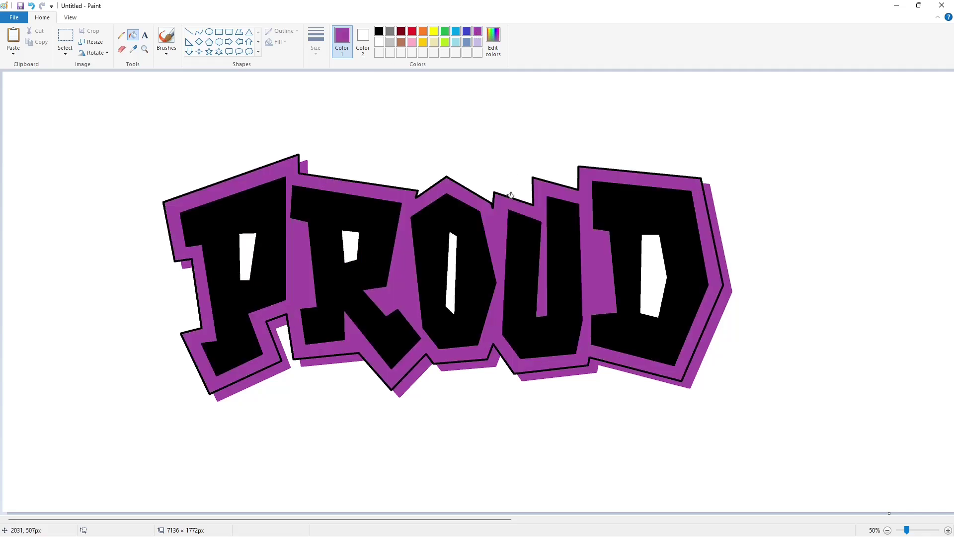
pyautogui.hotkey('ctrl', 'z')
# - Recolor the drop shadow around PROUD black to match the outline
pyautogui.click(701, 178)
pyautogui.click(379, 31)
pyautogui.click(709, 193)
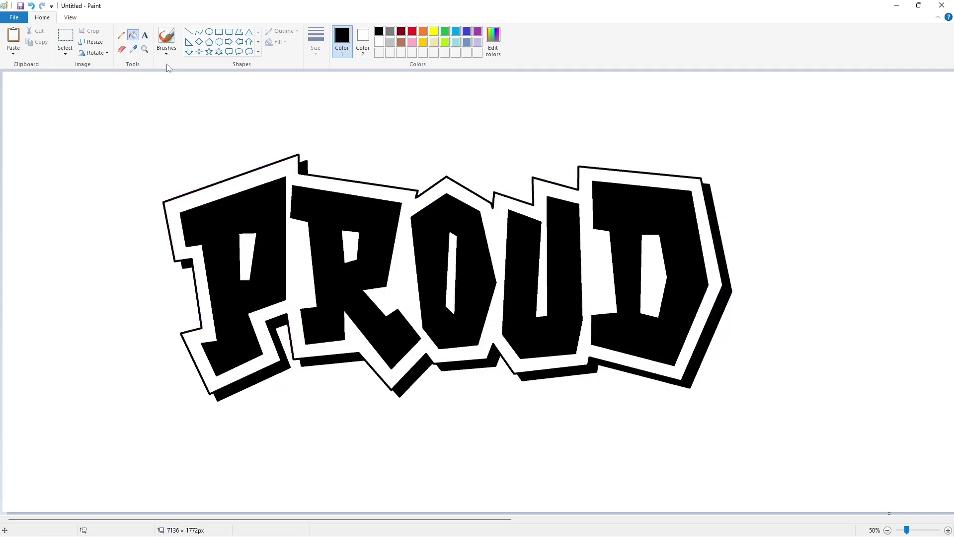
# - Add the text THE in black Georgia above the word PROUD
pyautogui.click(145, 35)
pyautogui.click(330, 73)
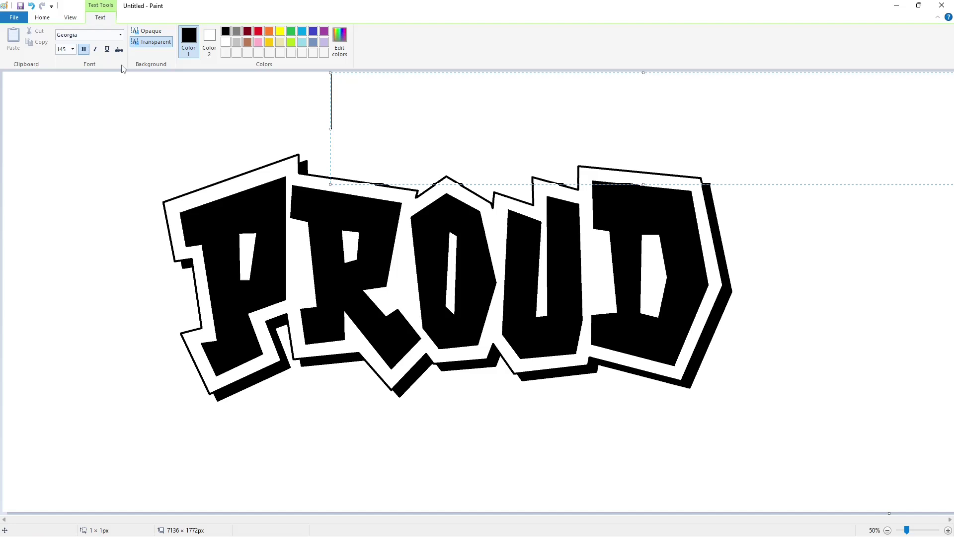
pyautogui.click(120, 35)
pyautogui.click(99, 354)
pyautogui.write('THE')
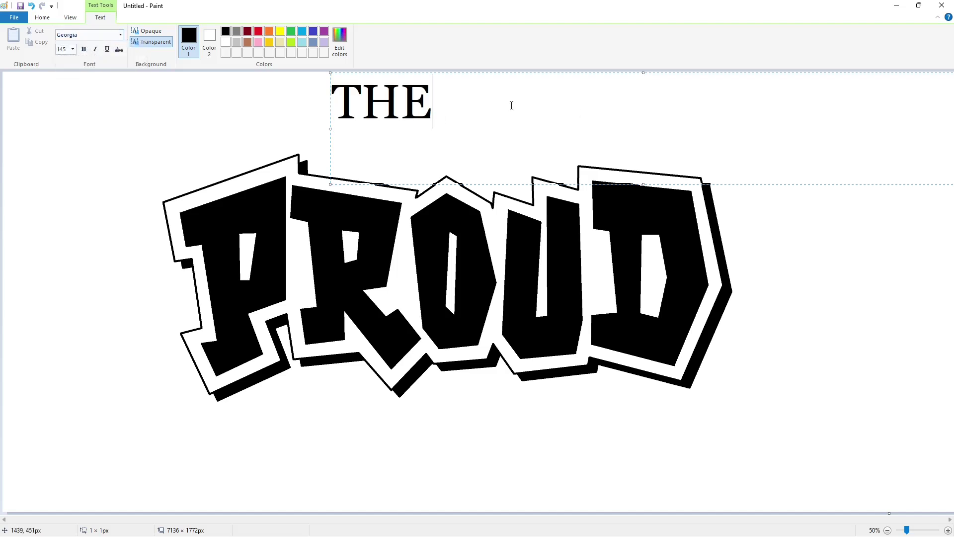
# - Make the text THE bold at size 170 and shift its text box down and to the right
pyautogui.hotkey('ctrl', 'a')
pyautogui.click(84, 49)
pyautogui.click(72, 49)
pyautogui.write('170')
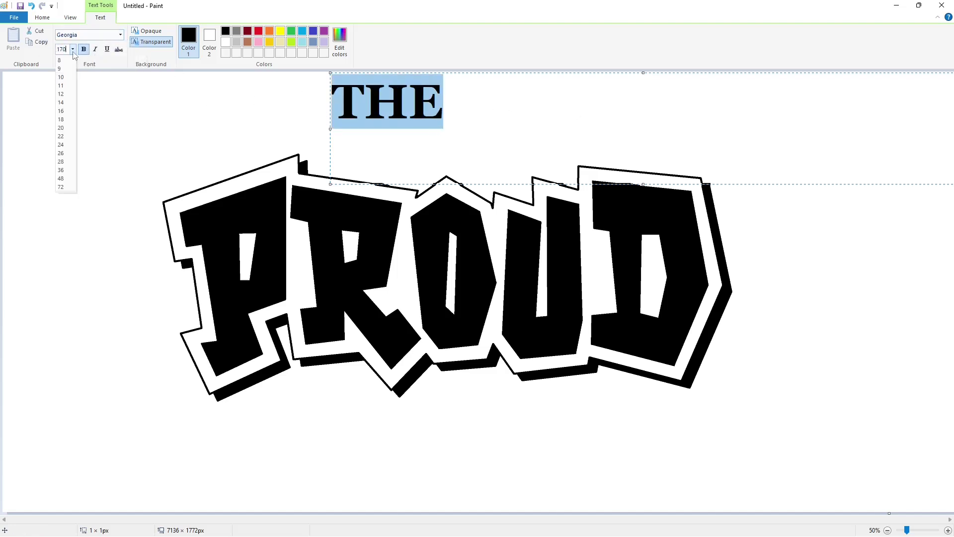
pyautogui.press('Return')
pyautogui.click(385, 131)
pyautogui.moveTo(330, 73); pyautogui.dragTo(343, 91)
# - Enlarge the text THE in stages to size 250, then place it slightly up and to the left above PROUD
pyautogui.hotkey('ctrl', 'a')
pyautogui.click(73, 49)
pyautogui.write('200')
pyautogui.press('Return')
pyautogui.click(73, 49)
pyautogui.write('220')
pyautogui.press('Return')
pyautogui.hotkey('ctrl', 'a')
pyautogui.click(72, 50)
pyautogui.write('240')
pyautogui.press('Return')
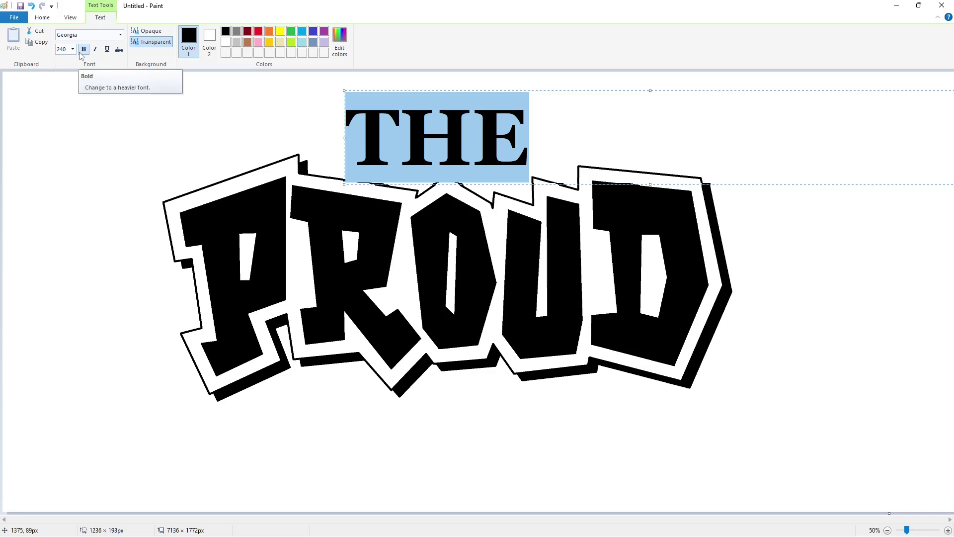
pyautogui.click(72, 50)
pyautogui.write('250')
pyautogui.press('Return')
pyautogui.moveTo(343, 91); pyautogui.dragTo(336, 87)
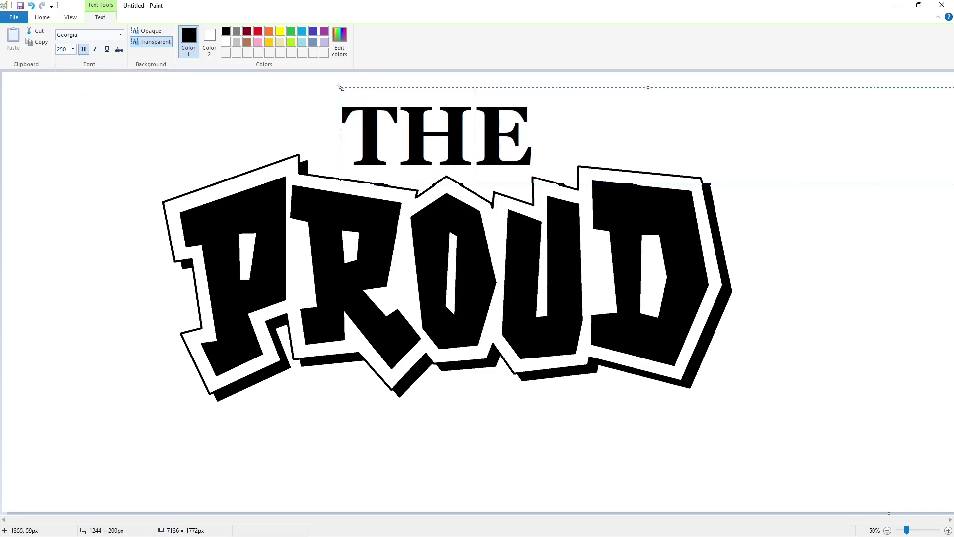
pyautogui.click(399, 376)
# - Trim the spare copy off the canvas and set the canvas width to 3782 px
pyautogui.click(888, 531)
pyautogui.moveTo(890, 181); pyautogui.dragTo(405, 181)
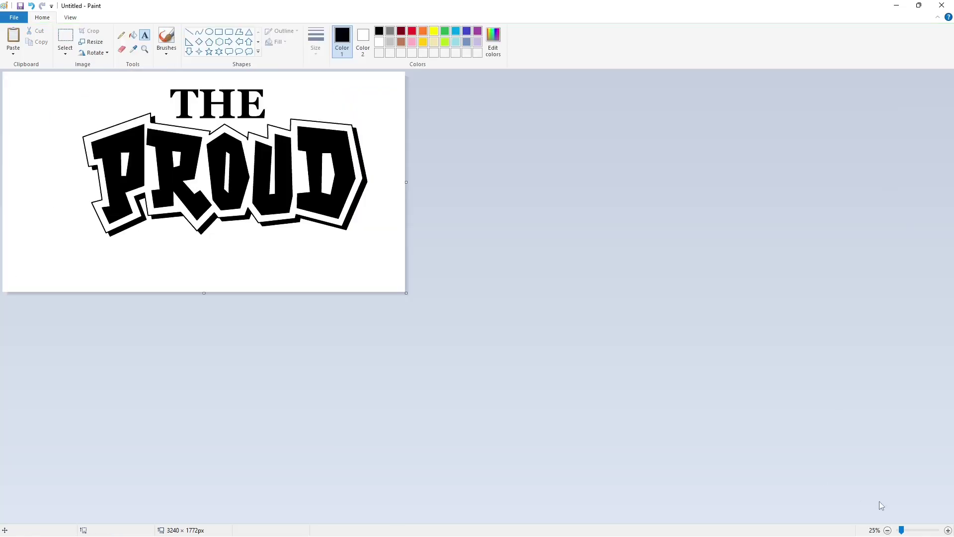
pyautogui.click(948, 531)
pyautogui.moveTo(810, 293); pyautogui.dragTo(944, 292)
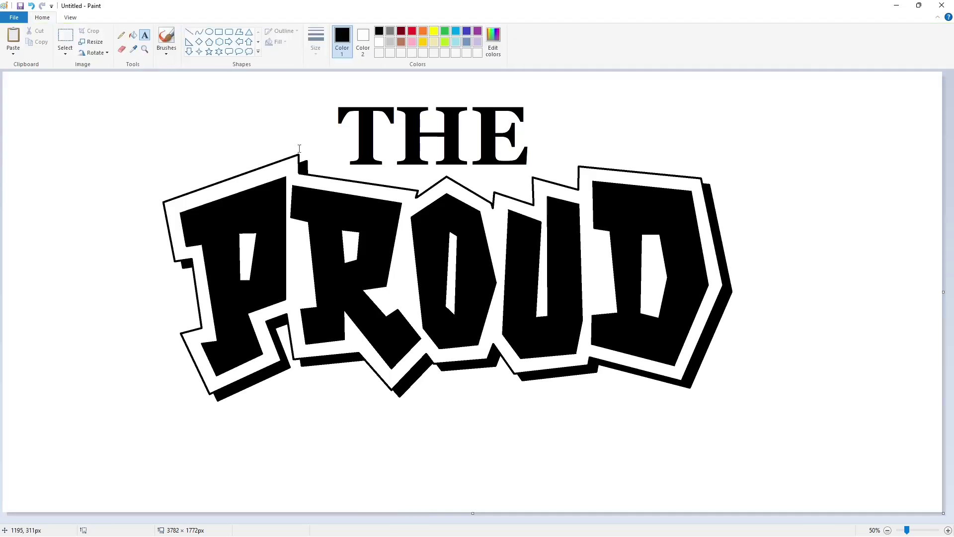
# - Add the text FAMILY in bold Georgia size 250 and place it below PROUD
pyautogui.click(235, 368)
pyautogui.write('FAMILY')
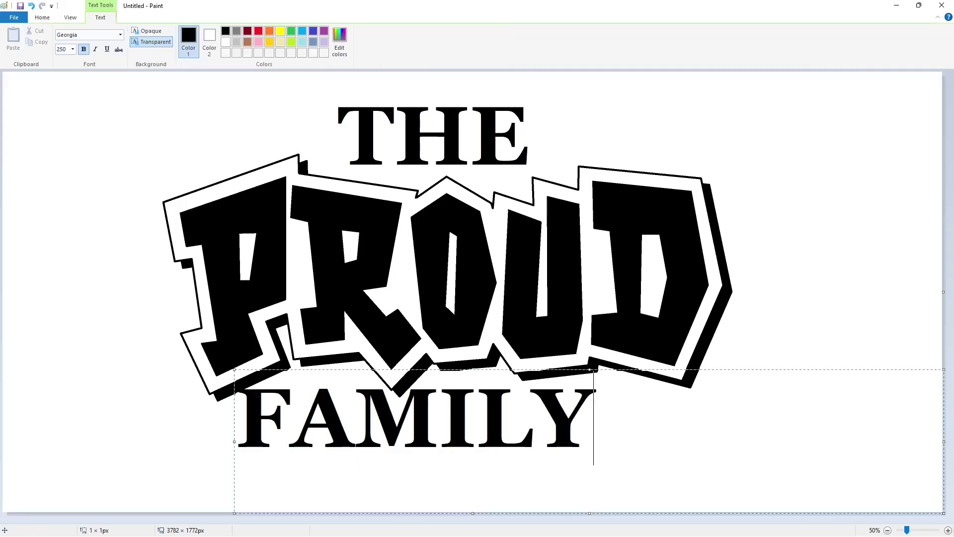
pyautogui.moveTo(235, 370); pyautogui.dragTo(254, 390)
pyautogui.click(237, 399)
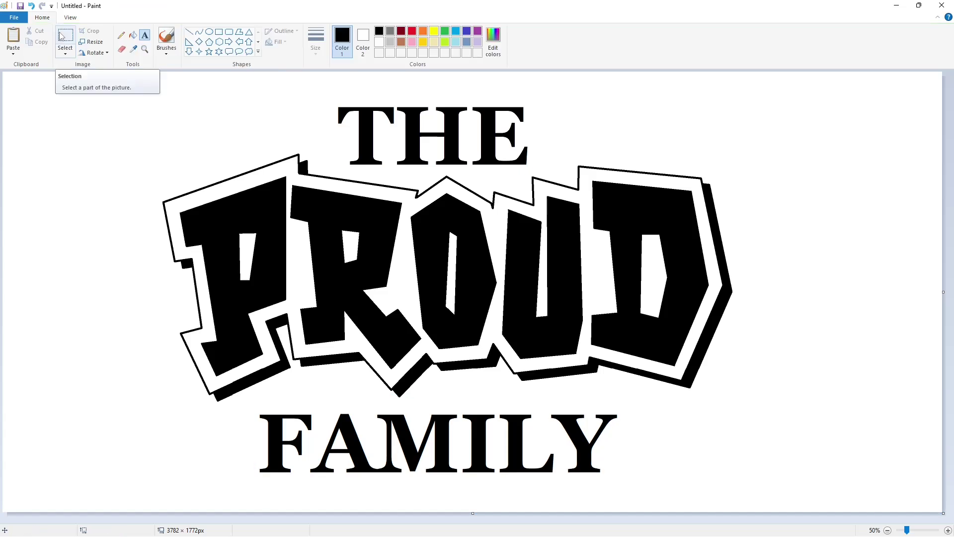
# - Cut the word FAMILY and paste it back slightly higher and further right beneath PROUD
pyautogui.click(61, 37)
pyautogui.moveTo(245, 400); pyautogui.dragTo(633, 495)
pyautogui.hotkey('ctrl', 'x')
pyautogui.hotkey('ctrl', 'v')
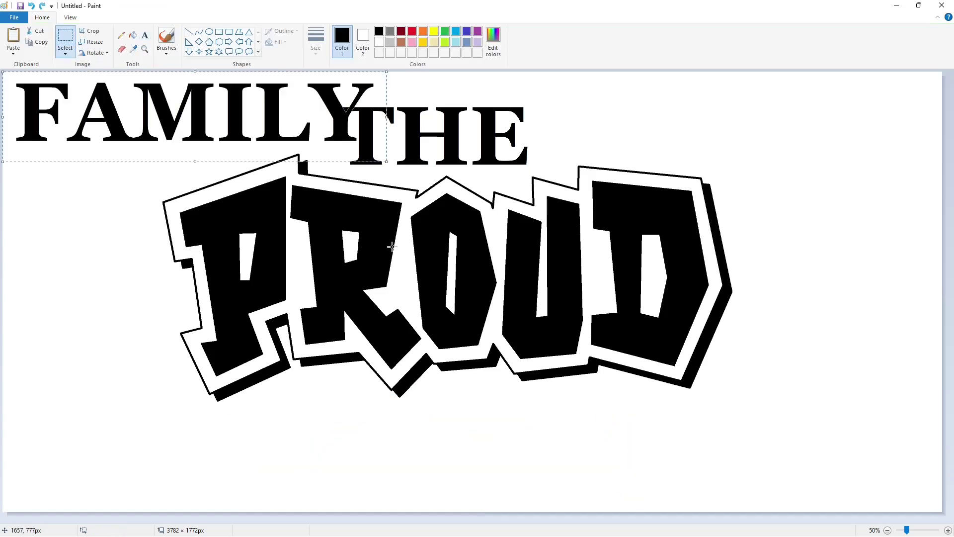
pyautogui.moveTo(149, 102); pyautogui.dragTo(414, 425)
pyautogui.click(486, 249)
# - Define a custom blue-violet color based on indigo and fill the letter P with it
pyautogui.click(467, 30)
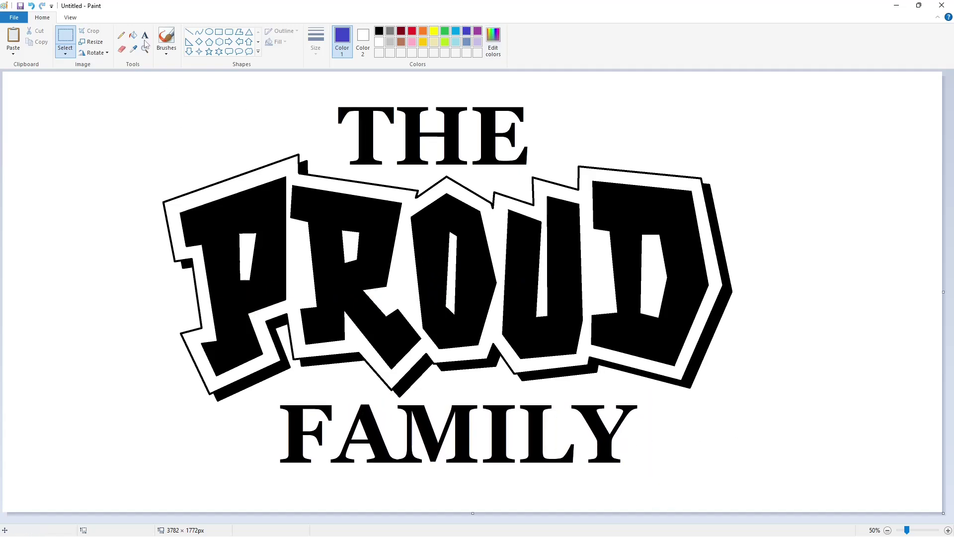
pyautogui.click(133, 35)
pyautogui.click(260, 199)
pyautogui.click(493, 40)
pyautogui.moveTo(537, 242); pyautogui.dragTo(541, 240)
pyautogui.click(378, 339)
pyautogui.click(272, 261)
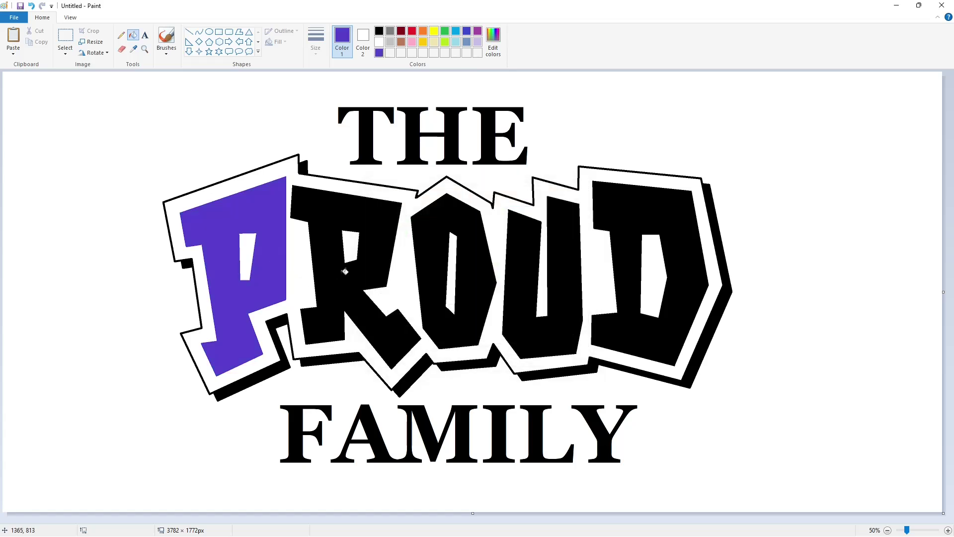
# - Define a redder custom purple and fill the letters P, R, O, U and D with it
pyautogui.click(493, 40)
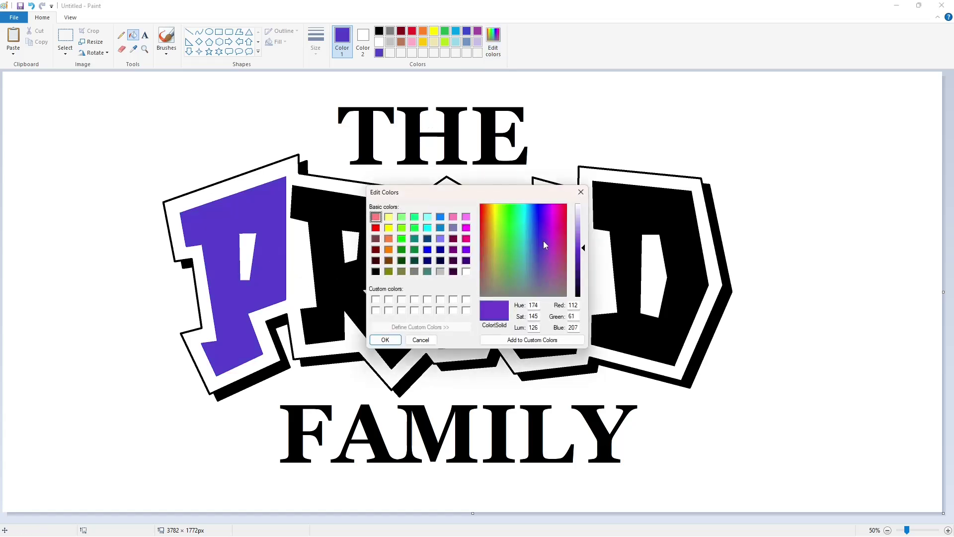
pyautogui.click(385, 339)
pyautogui.click(273, 260)
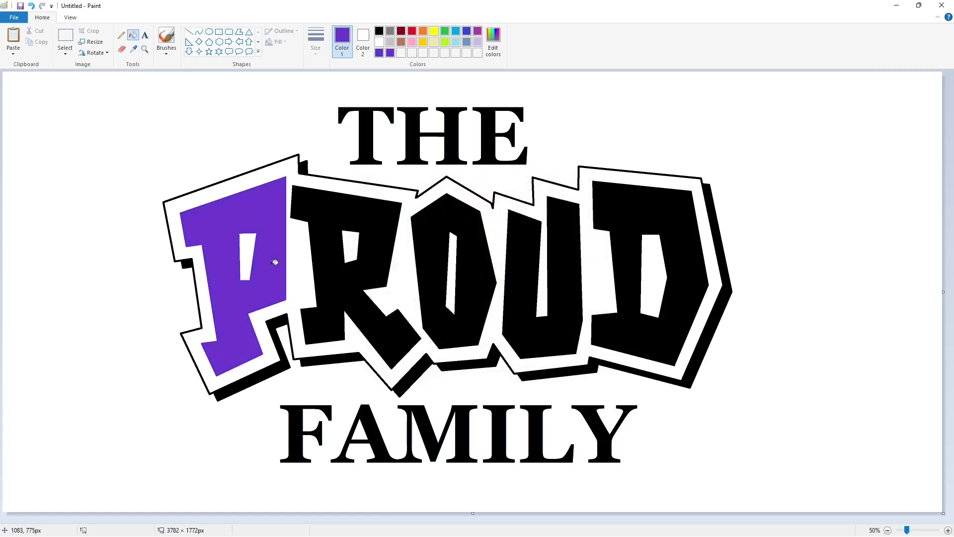
pyautogui.click(373, 271)
pyautogui.click(439, 263)
pyautogui.click(518, 266)
pyautogui.click(625, 259)
# - Fill the letters of THE and the F, A, M and I of FAMILY with the same purple
pyautogui.click(372, 129)
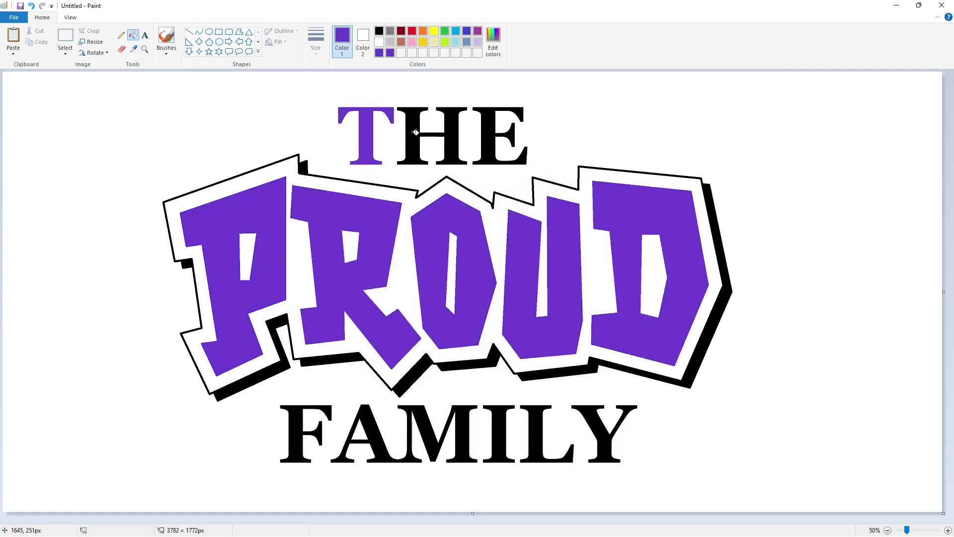
pyautogui.click(416, 132)
pyautogui.click(484, 140)
pyautogui.click(301, 420)
pyautogui.click(373, 429)
pyautogui.click(464, 432)
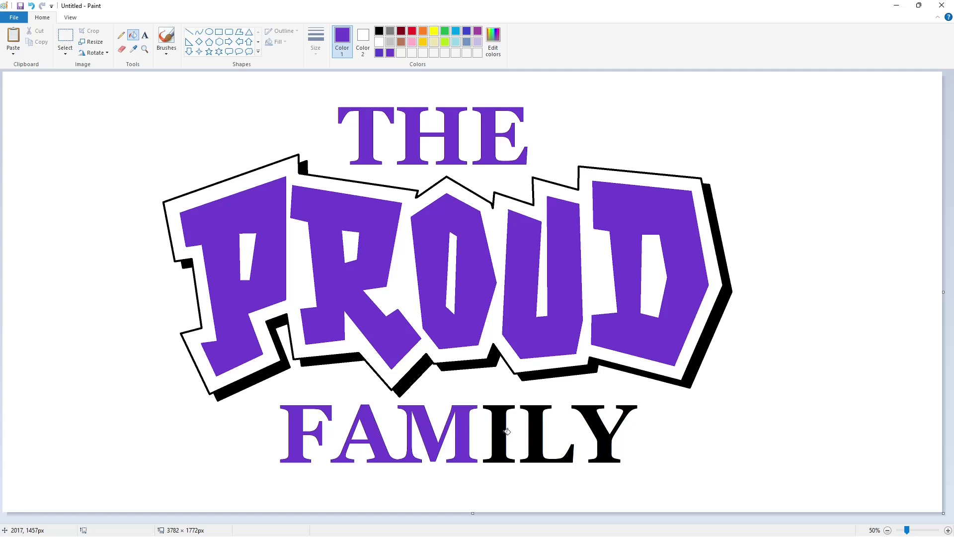
pyautogui.click(507, 431)
# - Define a darker shade of the purple and recolor every letter of PROUD with it
pyautogui.click(493, 40)
pyautogui.click(583, 251)
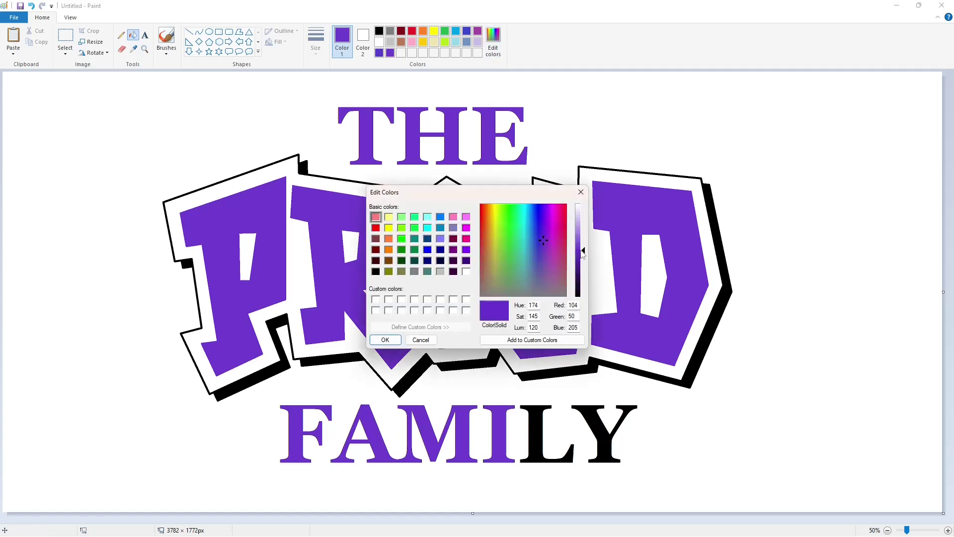
pyautogui.click(386, 339)
pyautogui.click(268, 247)
pyautogui.click(382, 231)
pyautogui.click(433, 245)
pyautogui.click(542, 239)
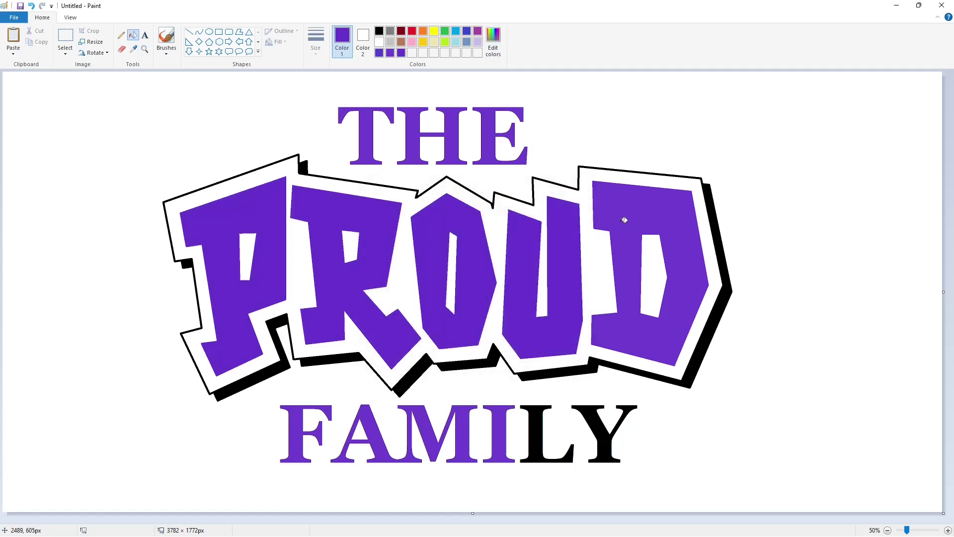
pyautogui.click(622, 220)
# - Fill the words THE and FAMILY and the outline with its drop shadow with the darker purple
pyautogui.click(370, 130)
pyautogui.click(417, 133)
pyautogui.click(486, 140)
pyautogui.click(302, 413)
pyautogui.click(370, 437)
pyautogui.click(461, 433)
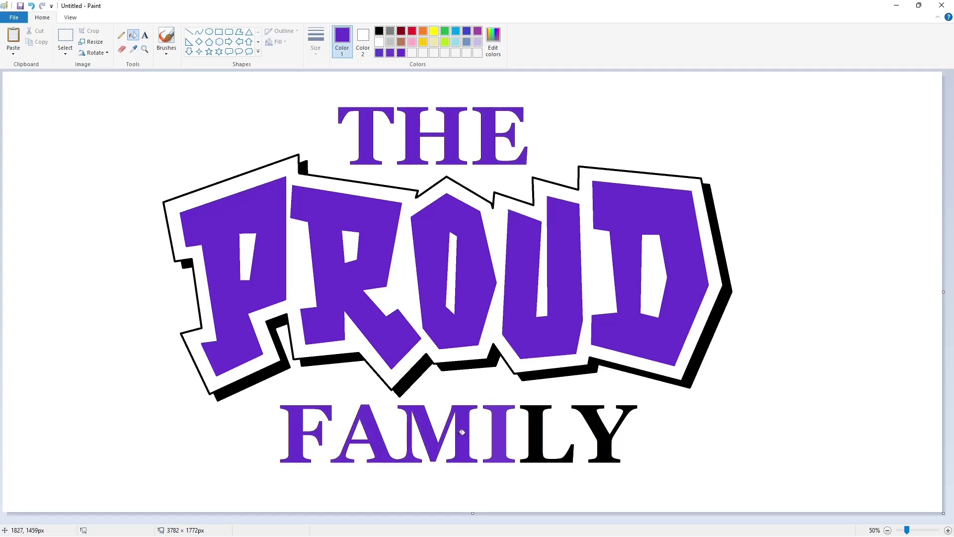
pyautogui.click(500, 428)
pyautogui.click(539, 427)
pyautogui.click(585, 427)
pyautogui.click(423, 365)
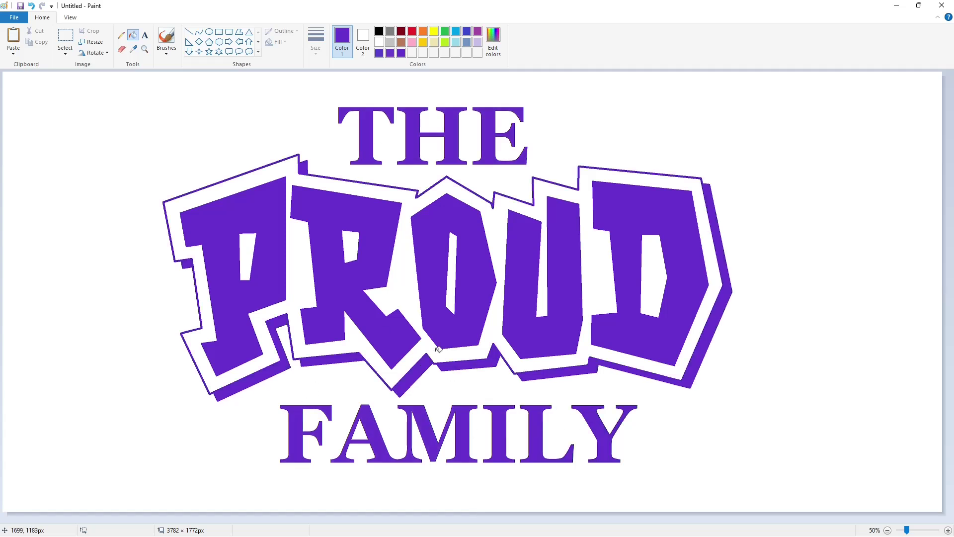